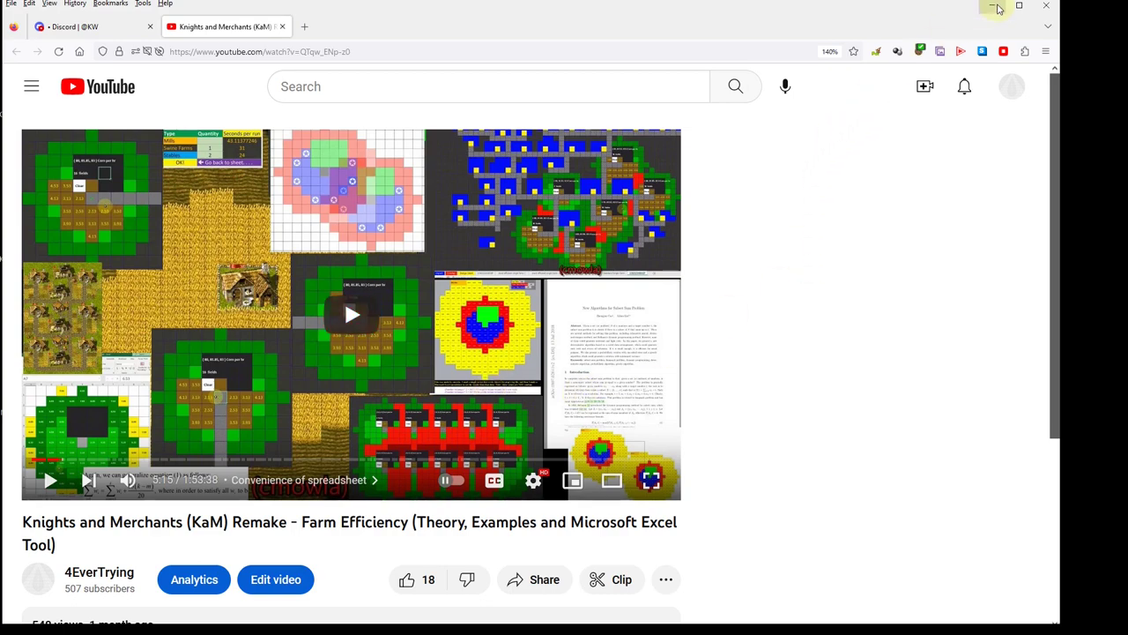
Minimize the browser showing the paused KaM Remake Farm Efficiency video to reveal the desktop.
click(995, 7)
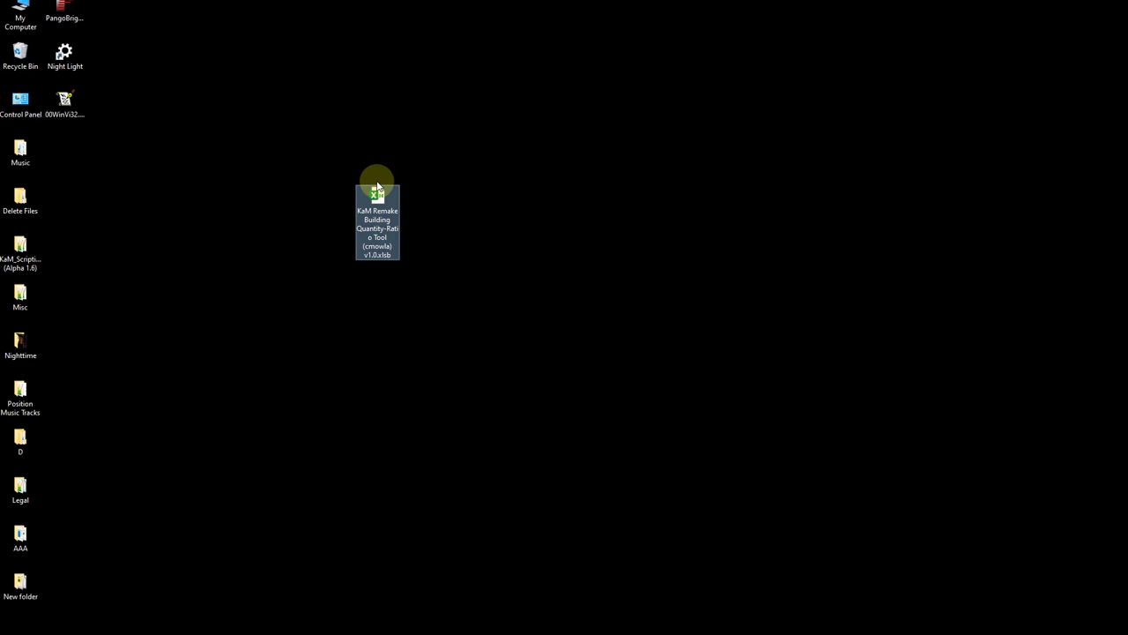
Open the KaM Remake Building Quantity-Ratio Tool .xlsb workbook from the desktop in Excel.
double_click(378, 187)
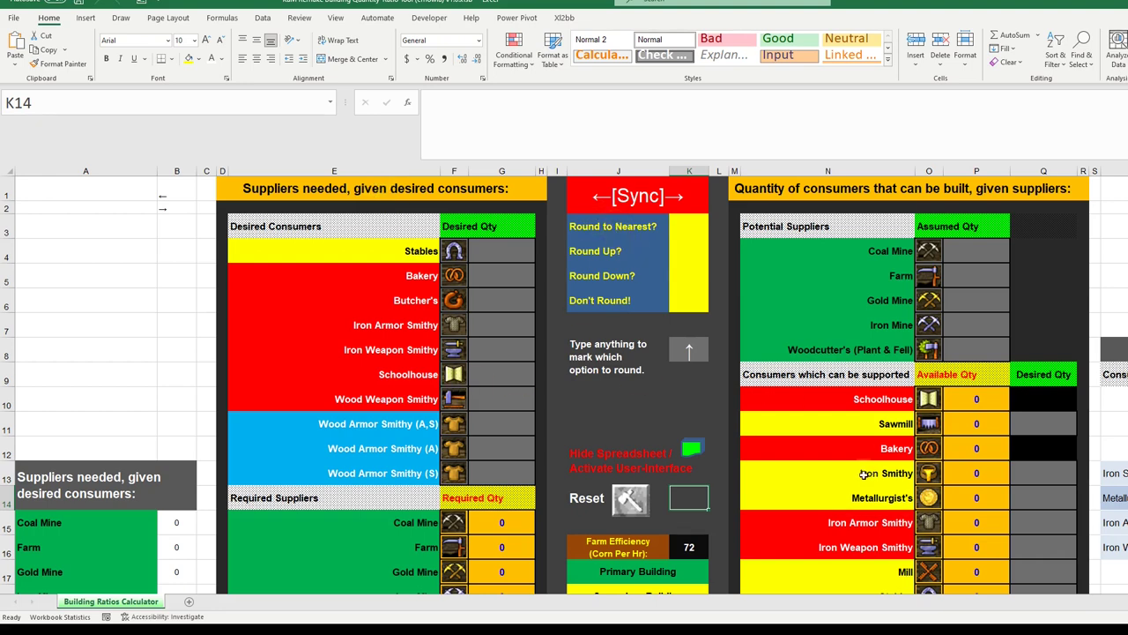
click(692, 451)
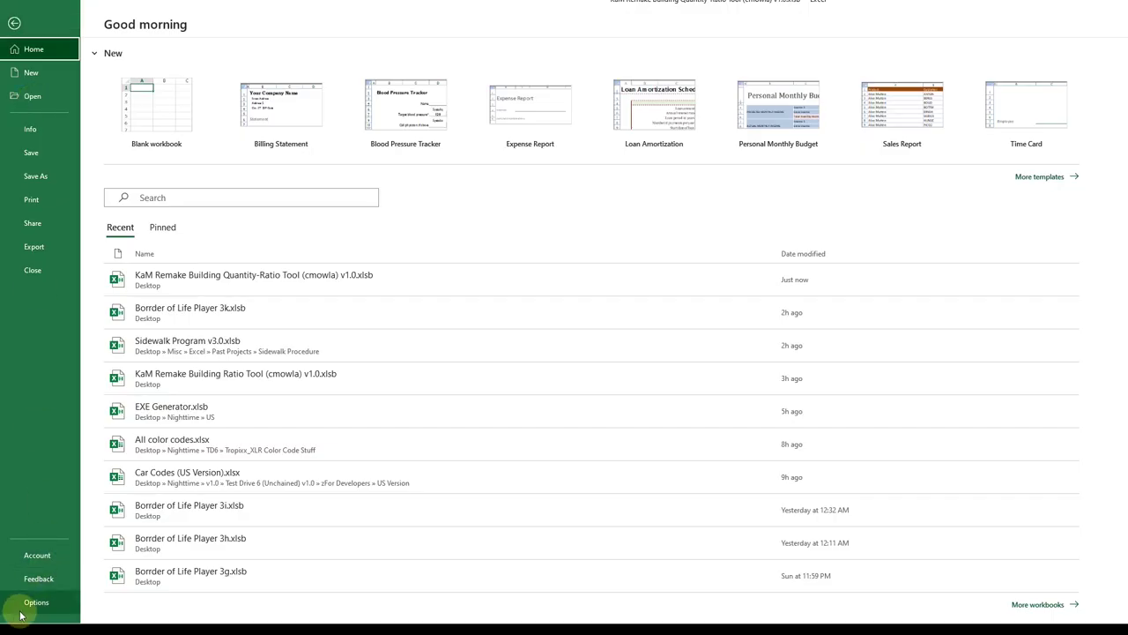
click(28, 609)
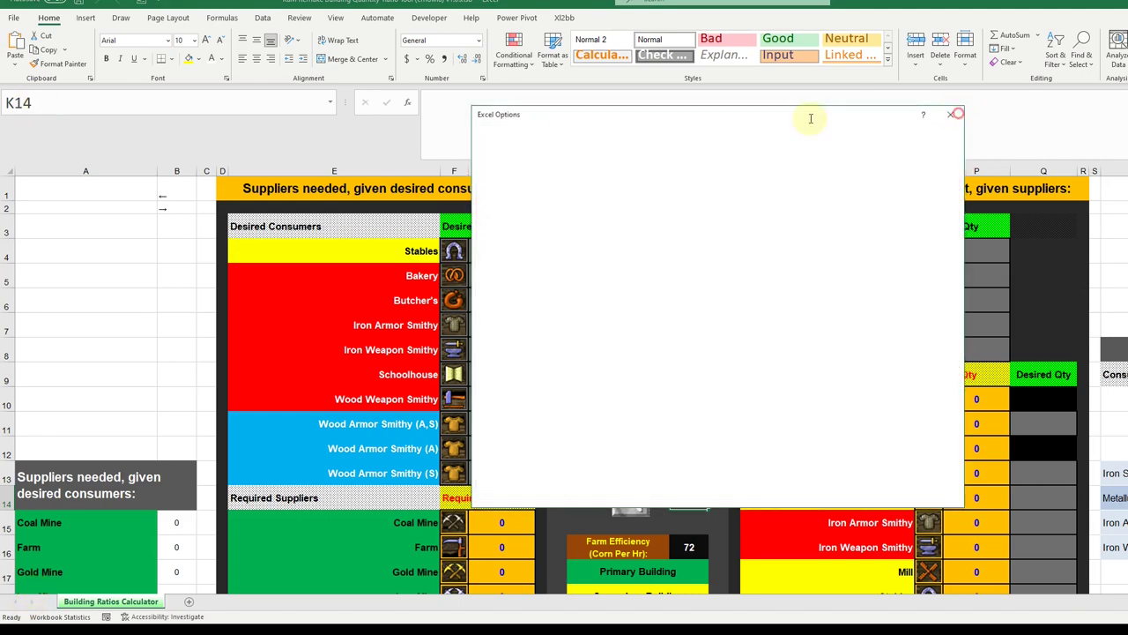
click(530, 318)
click(908, 250)
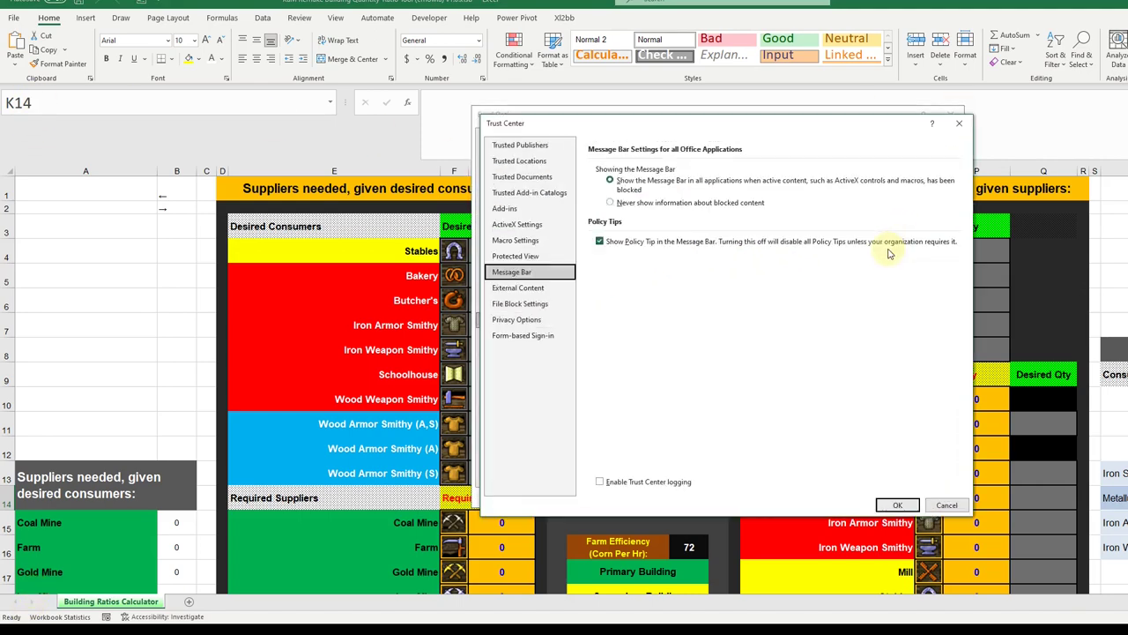
click(518, 240)
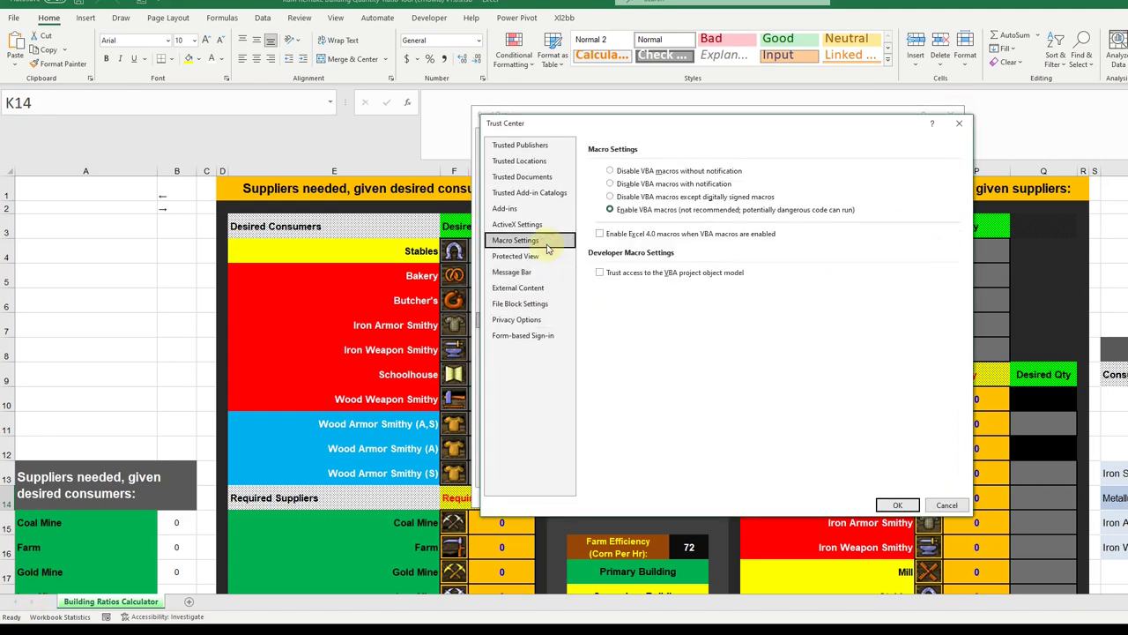
click(610, 184)
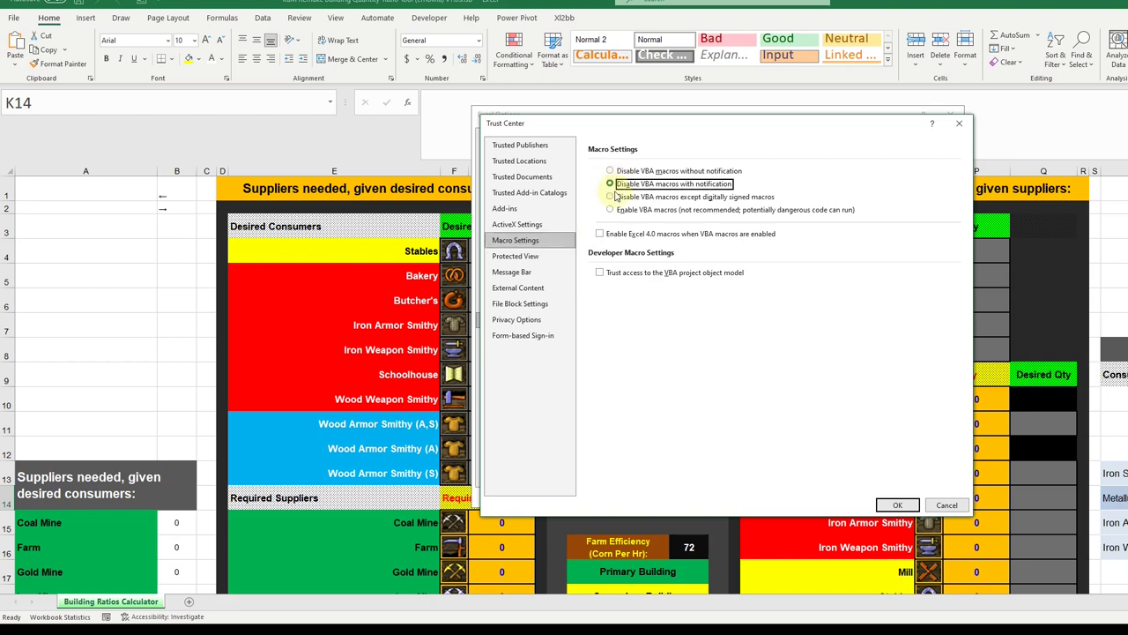
click(611, 210)
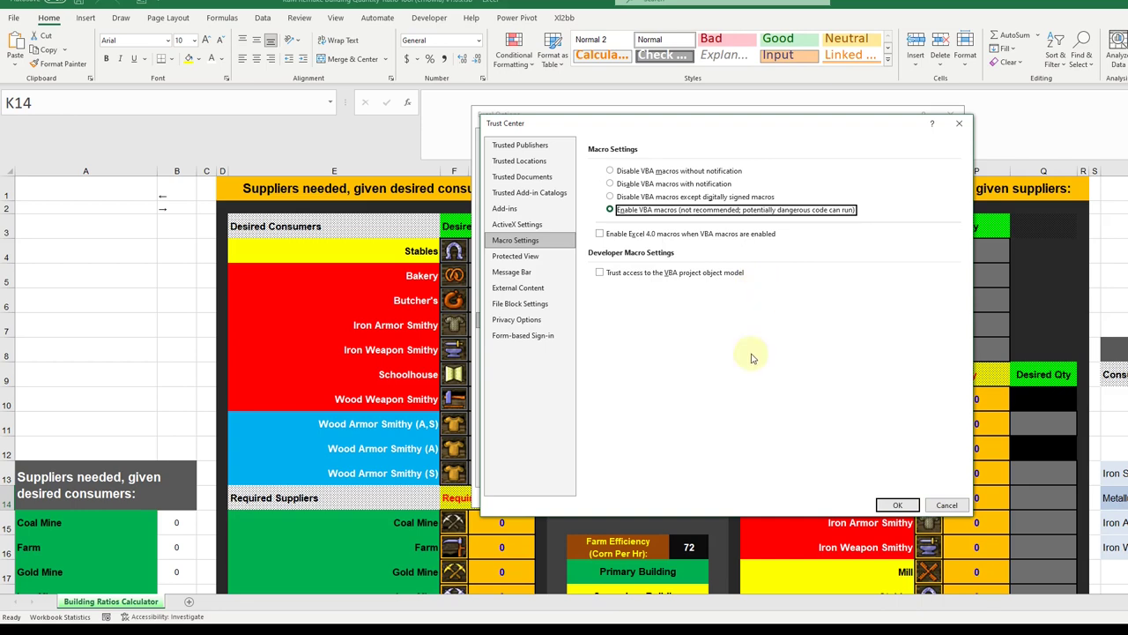
click(897, 504)
click(904, 500)
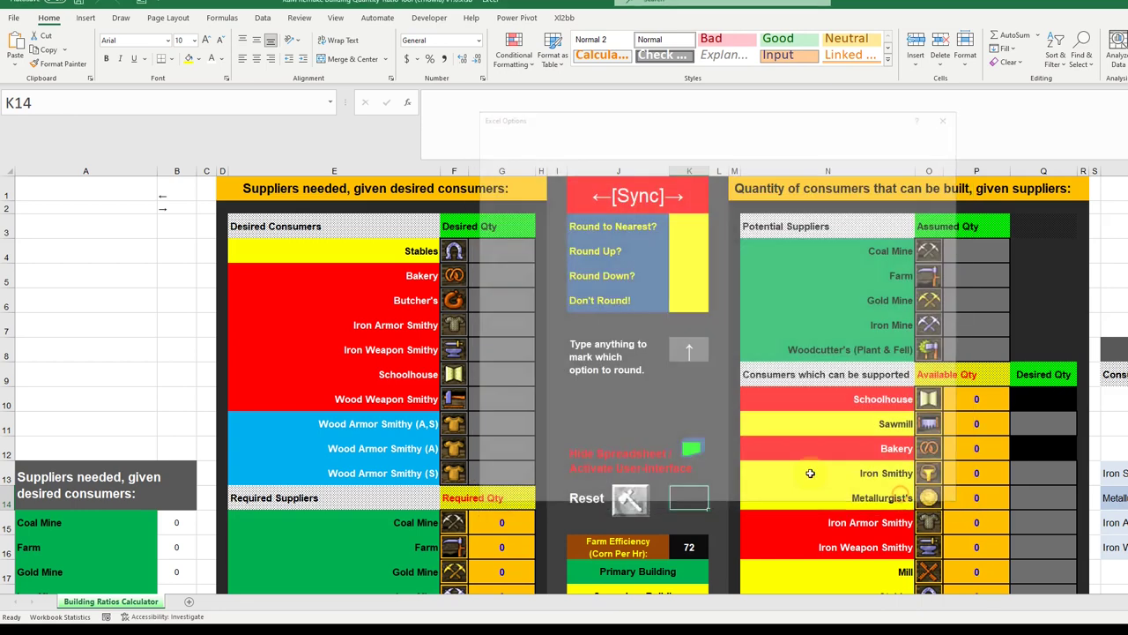
Run the Hide Spreadsheet / Activate User-Interface macro, then select the Farm Efficiency value 72.
click(662, 428)
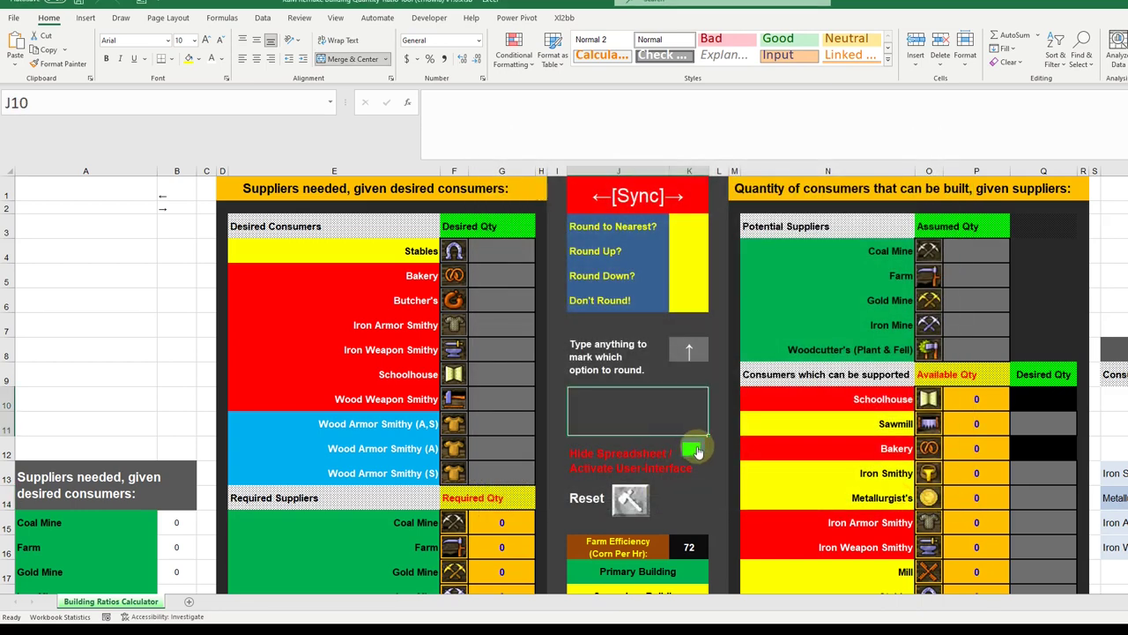
click(693, 450)
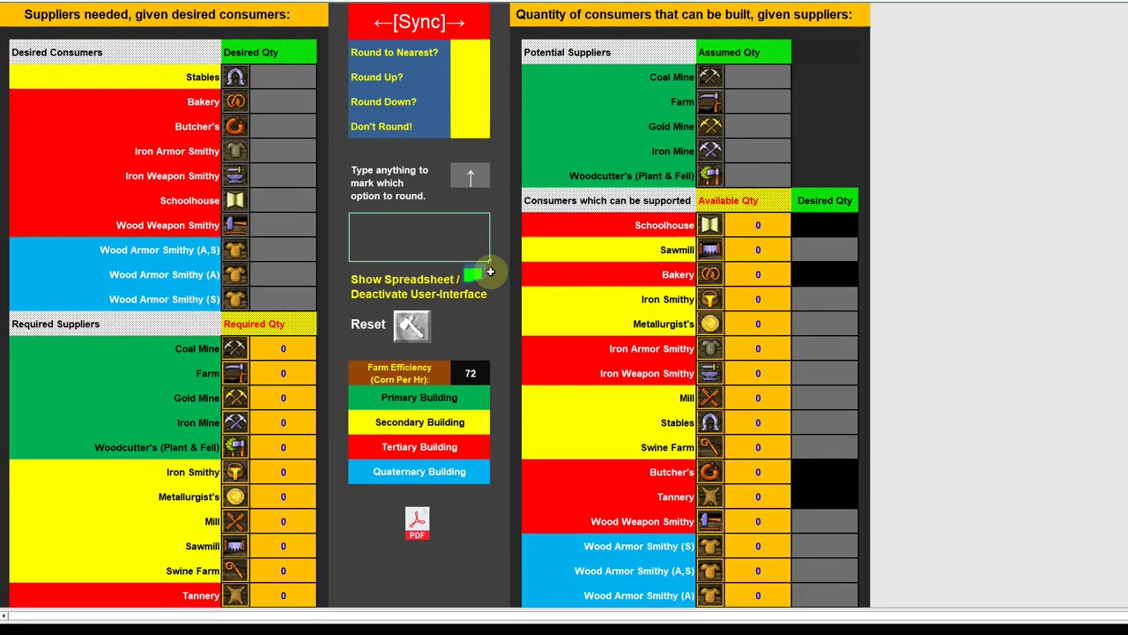
click(476, 373)
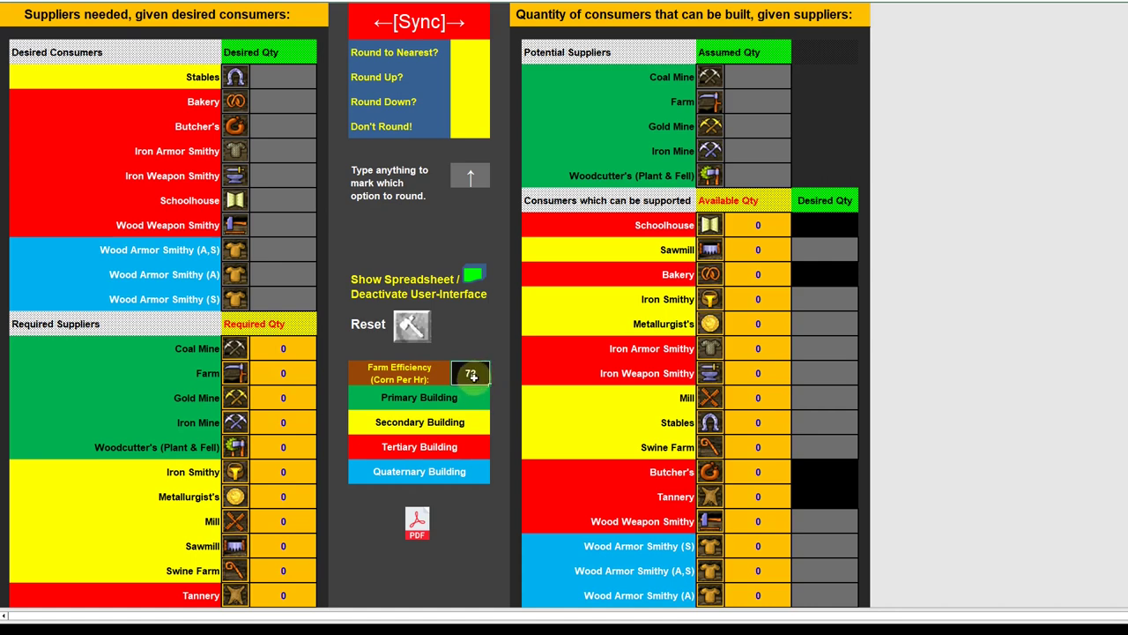
double_click(432, 380)
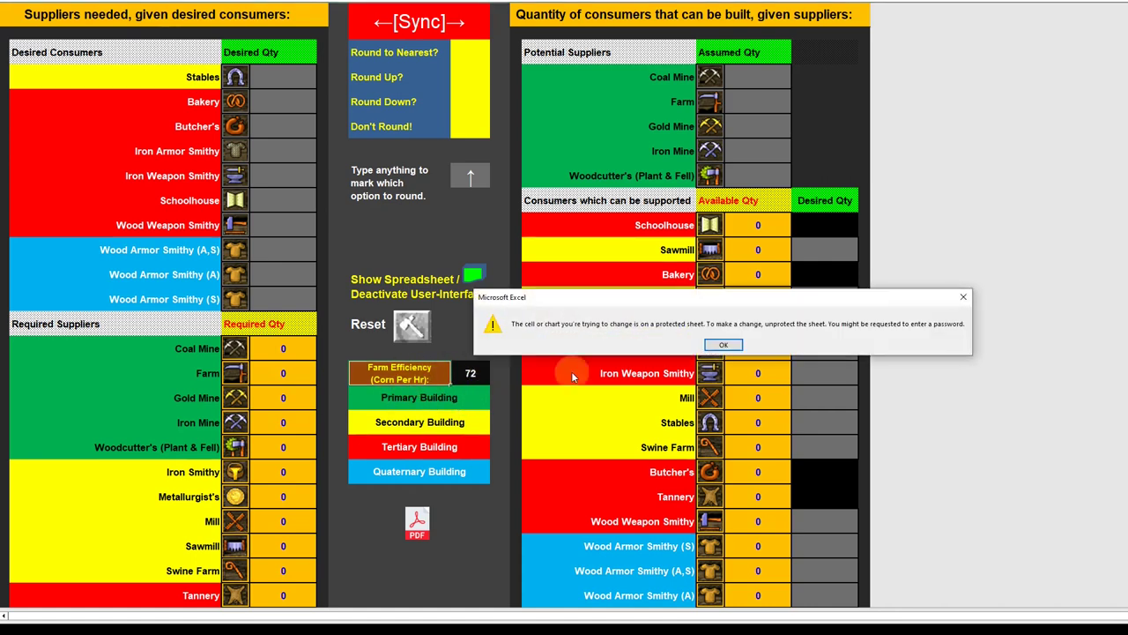
key(Return)
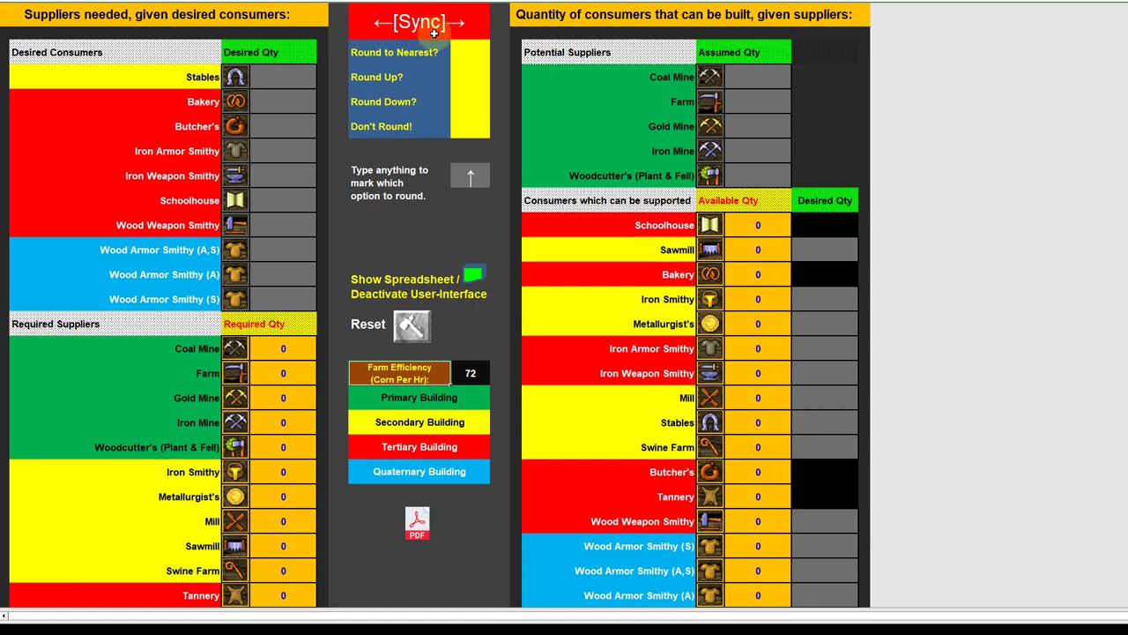
click(298, 78)
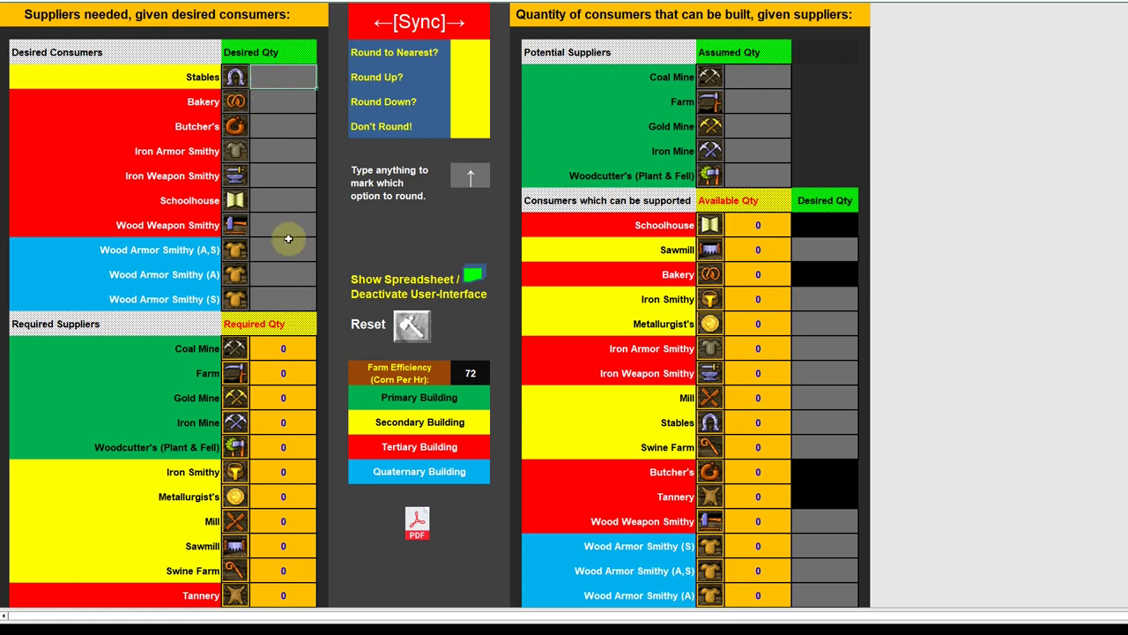
Select the Desired Qty input cells across the consumer table, ending on the Stables cell.
drag(291, 299, 286, 82)
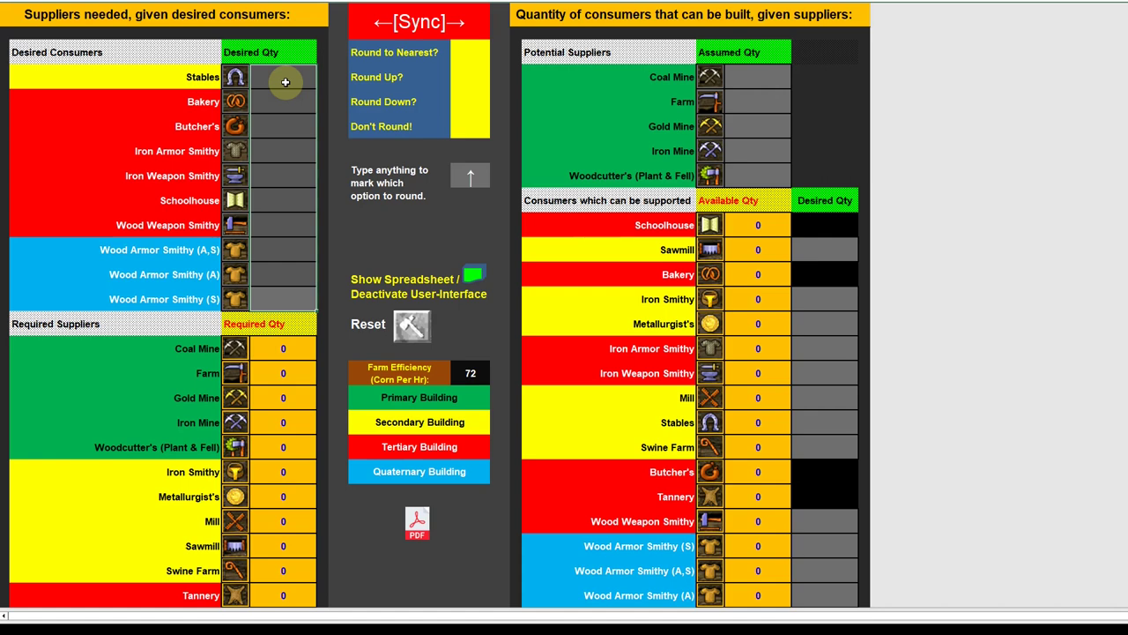
click(275, 119)
drag(275, 119, 277, 108)
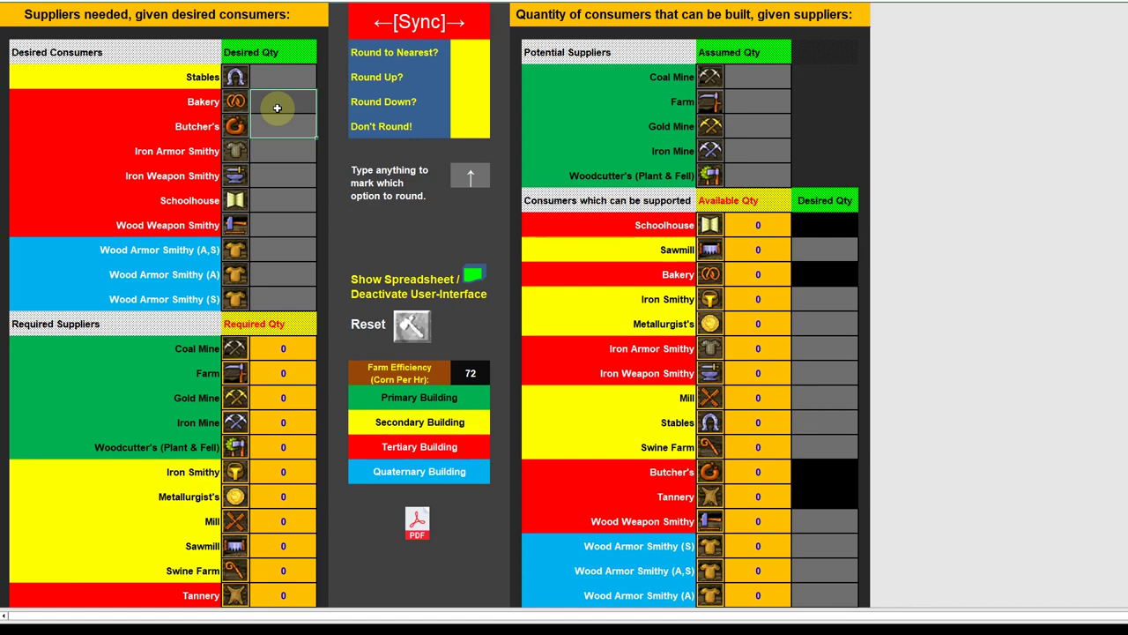
click(283, 129)
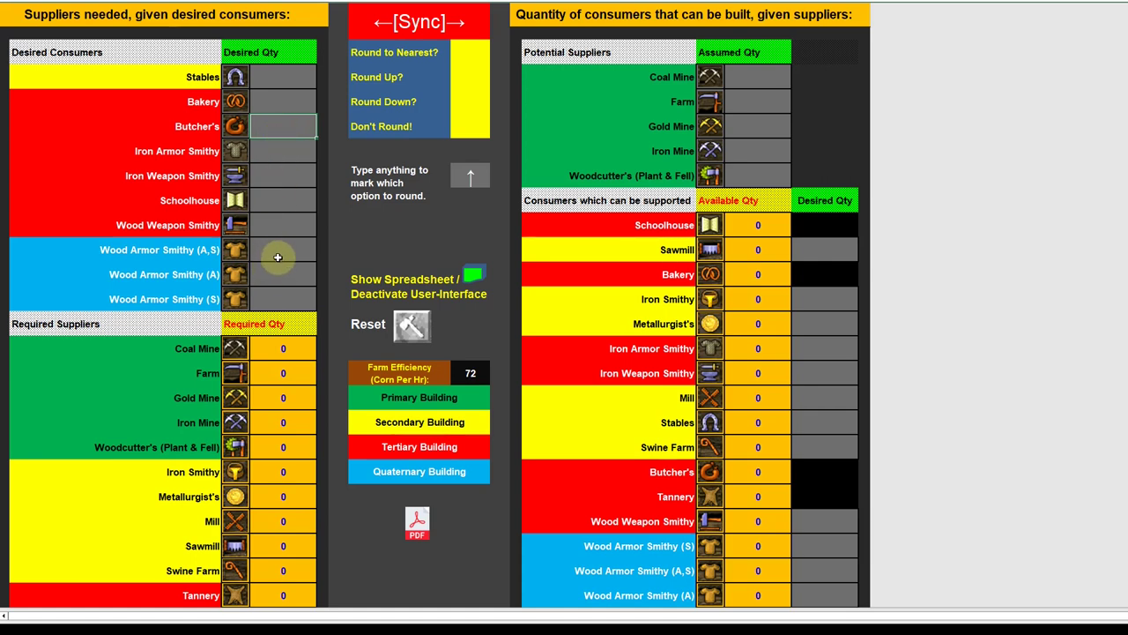
drag(277, 256, 277, 298)
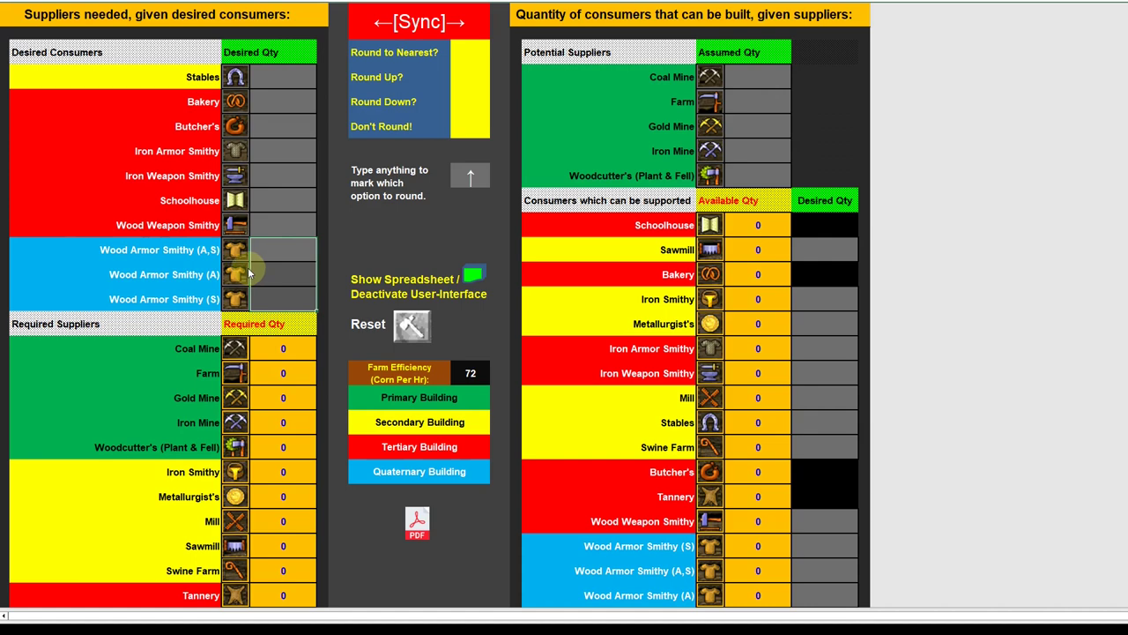
click(167, 225)
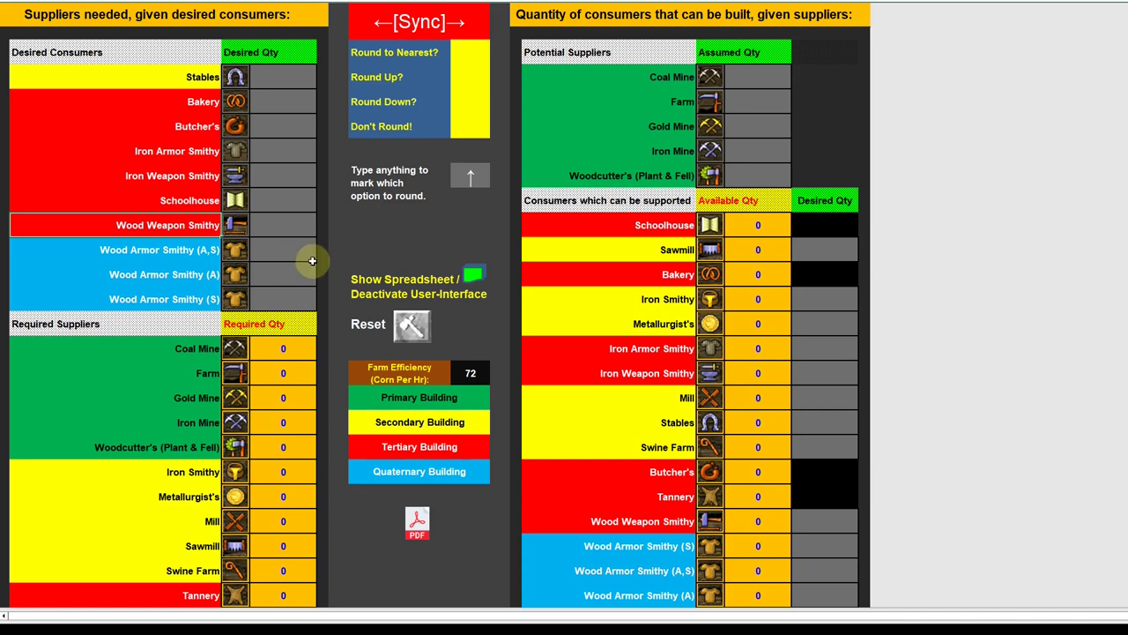
click(272, 82)
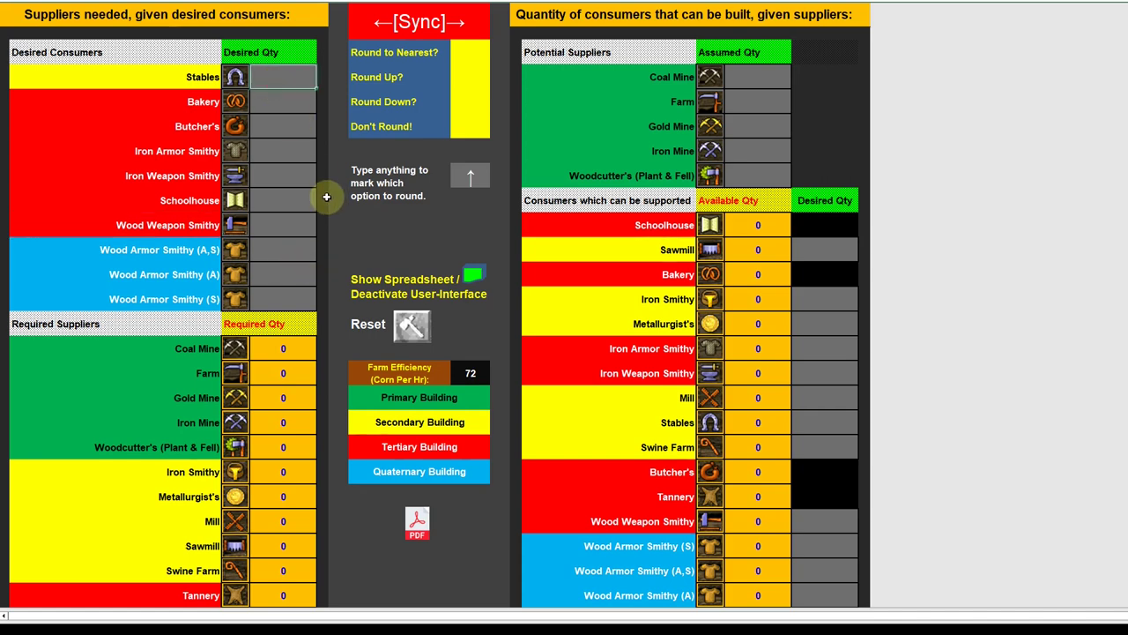
Enter Desired Qty 2 for Stables and Bakery, requiring 6.597222222 Farms and 2.095808383 Mills.
text(2)
click(287, 168)
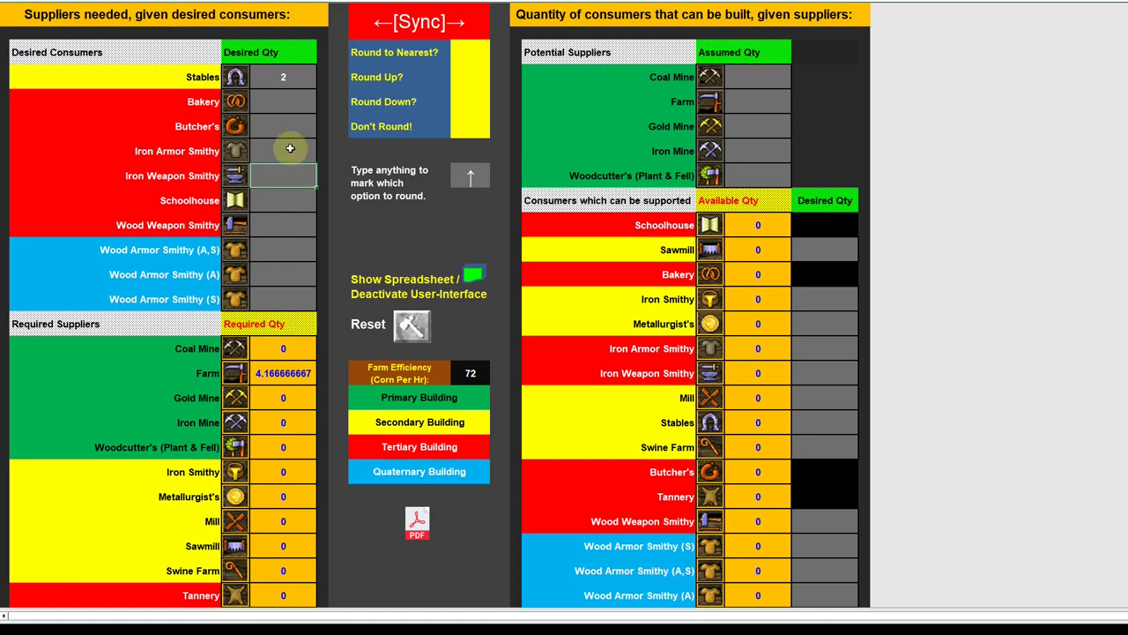
click(289, 104)
text(2)
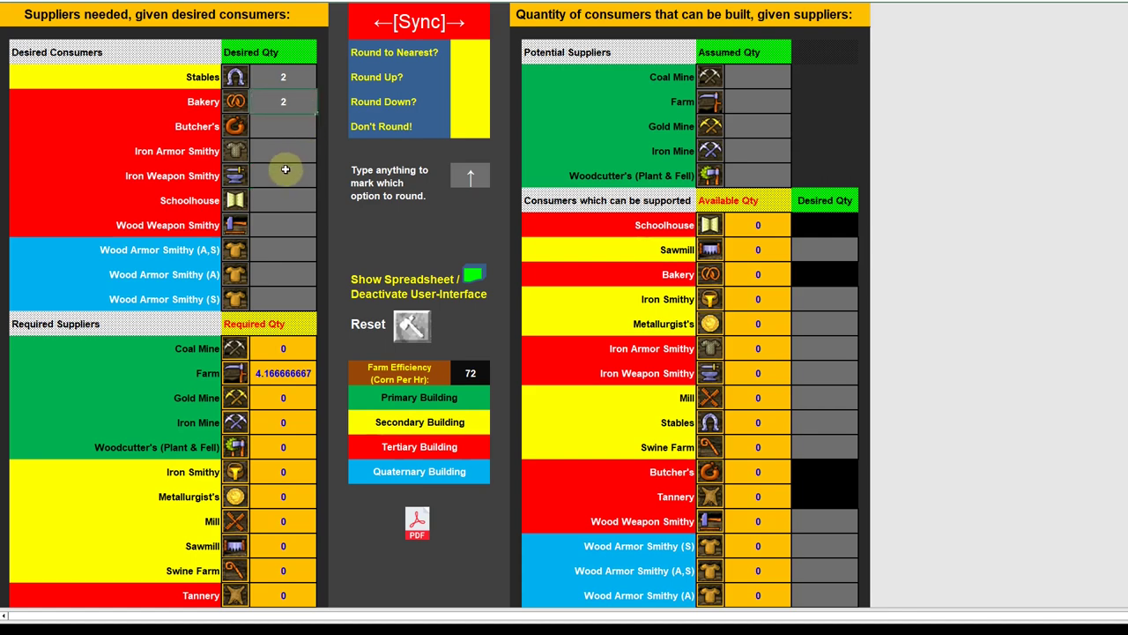
click(285, 170)
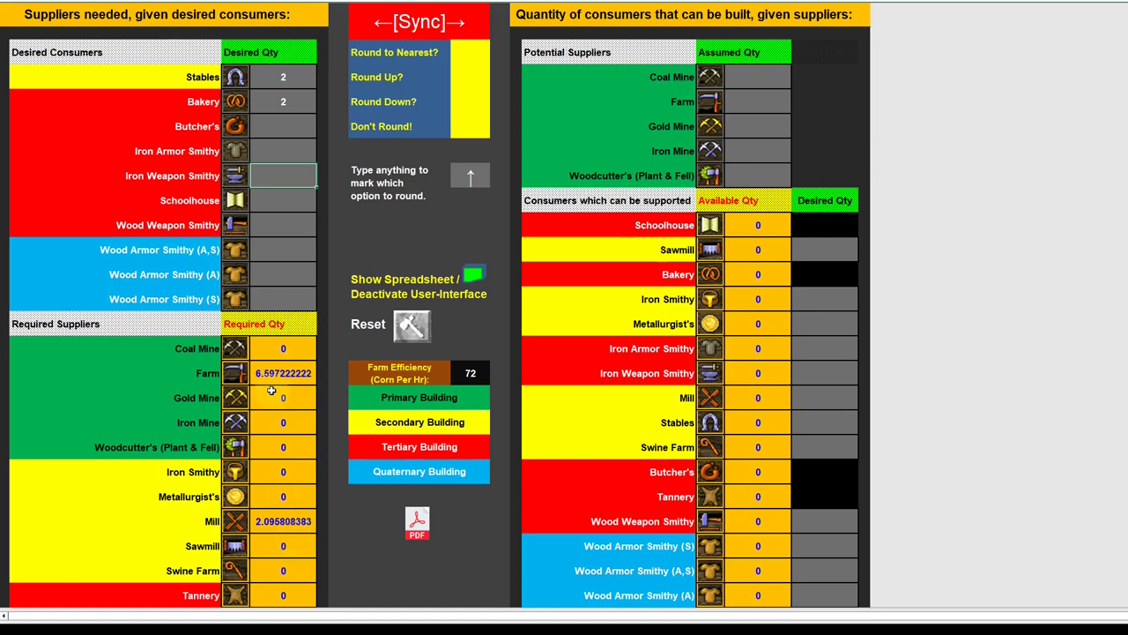
click(470, 375)
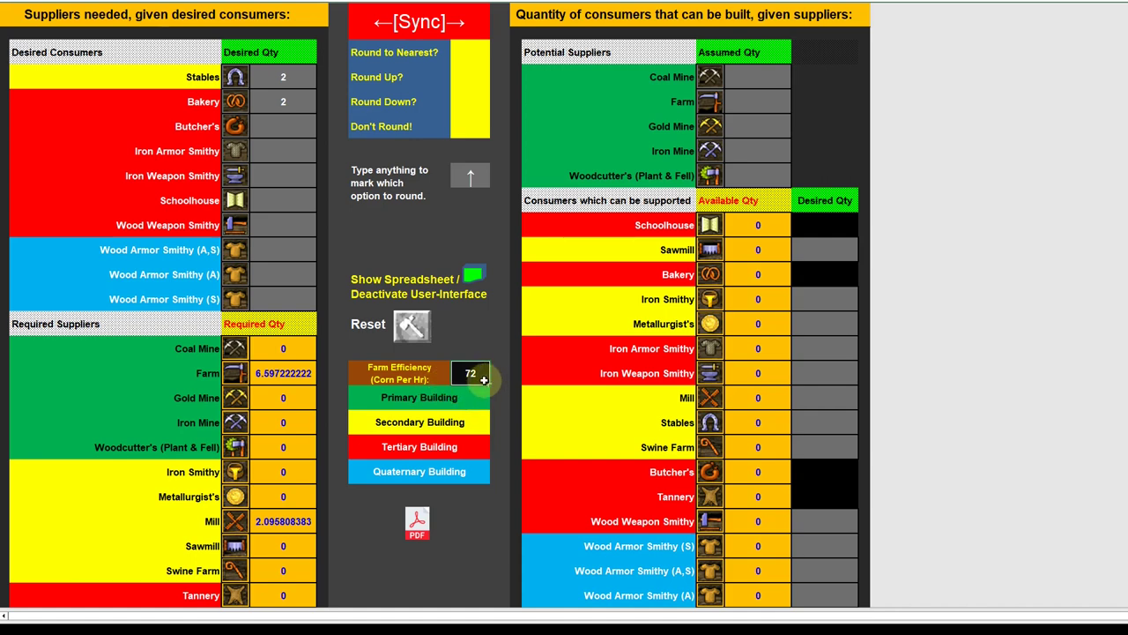
click(473, 373)
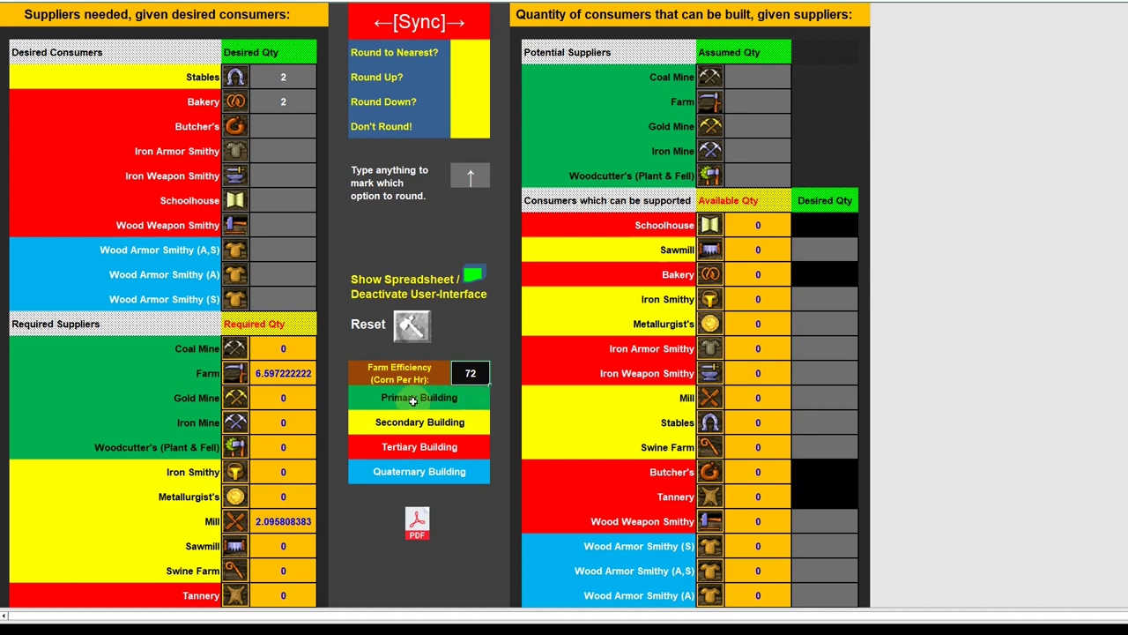
click(283, 379)
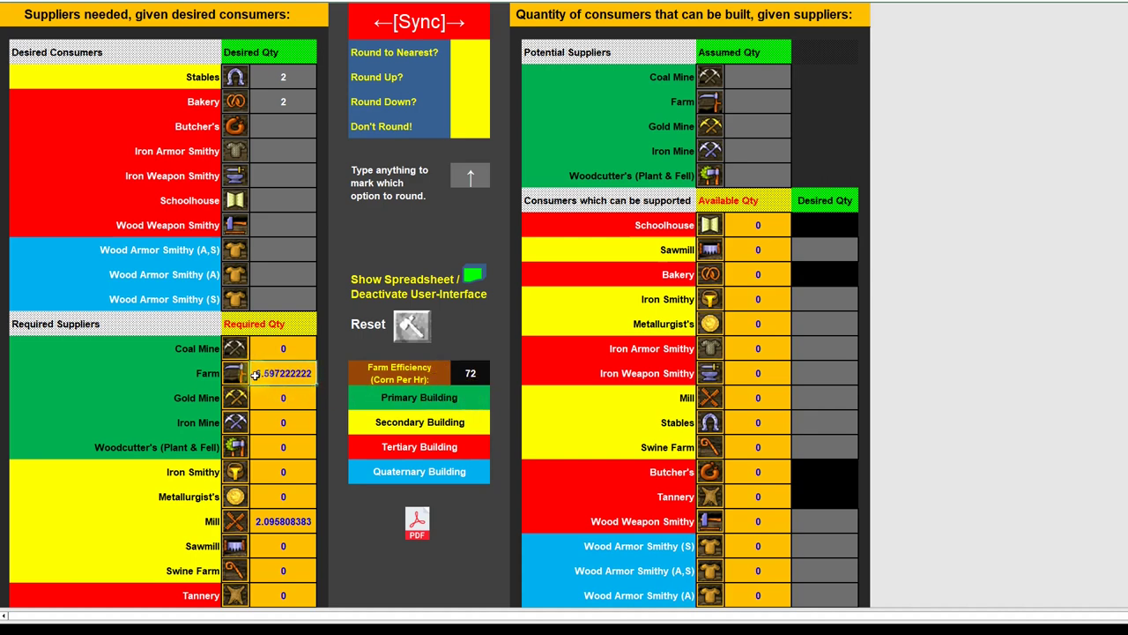
click(469, 375)
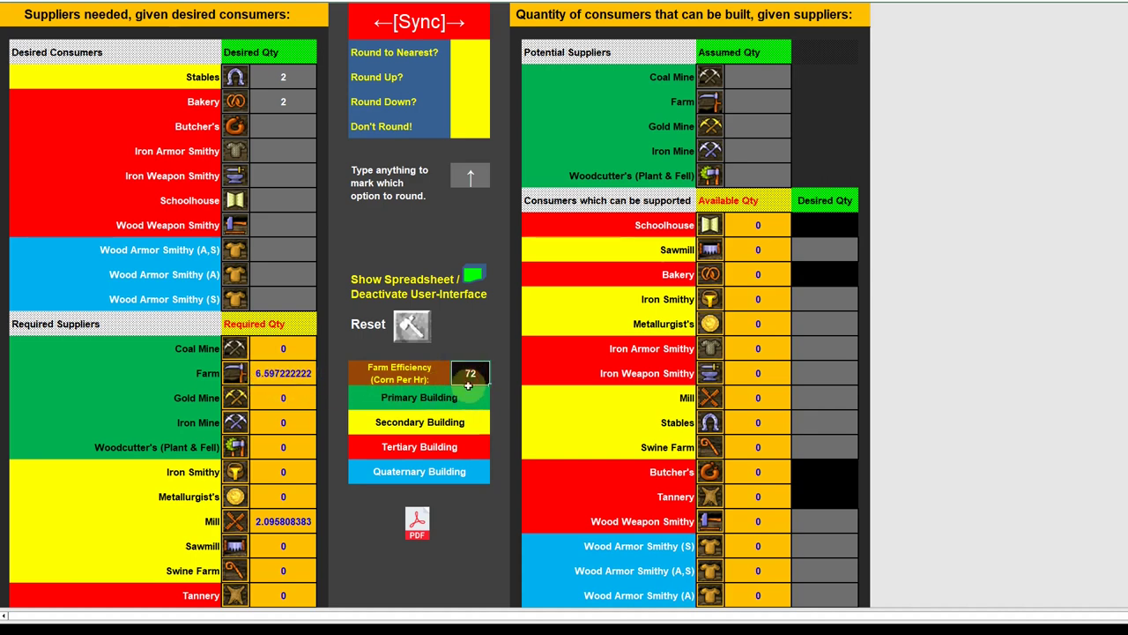
text(77)
key(Return)
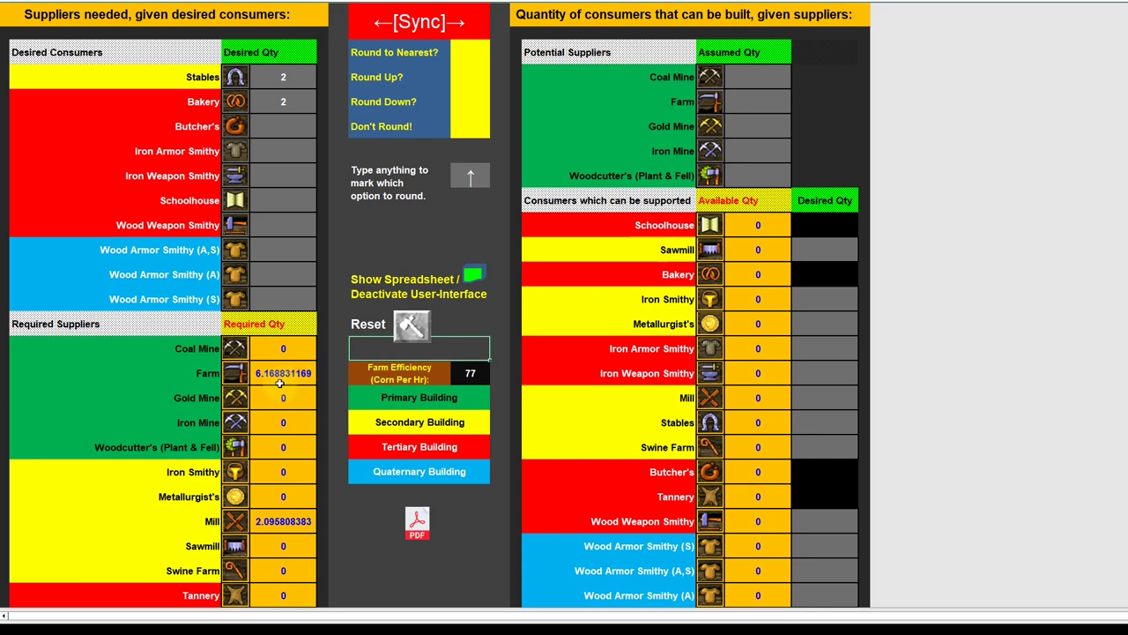
click(472, 373)
text(72)
click(450, 344)
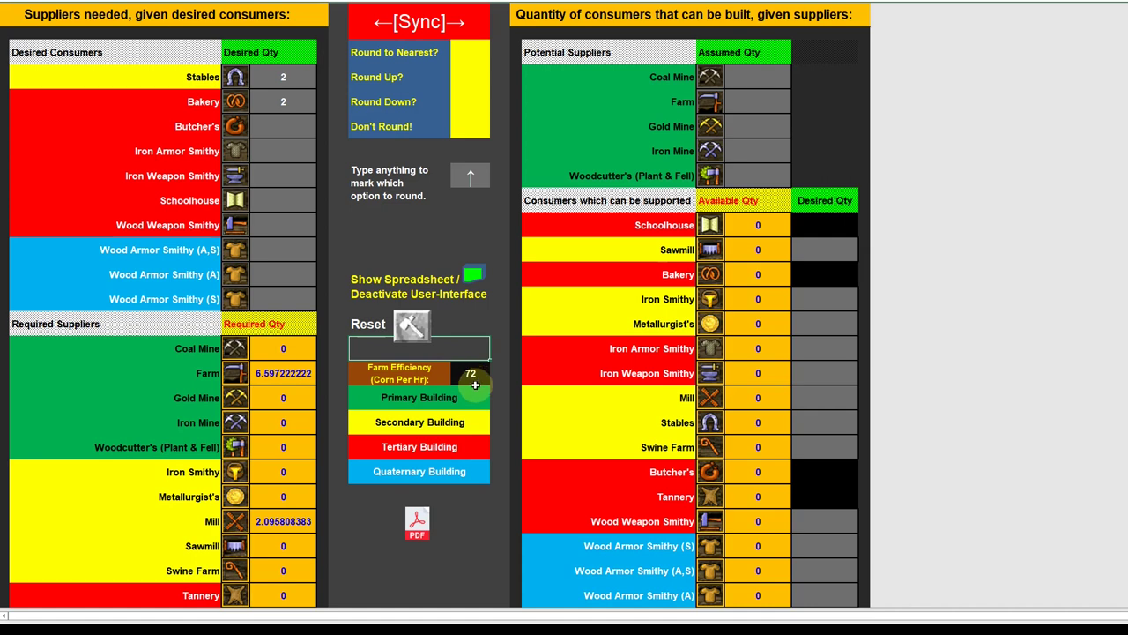
Enter Desired Qty 2 Iron Armor Smithy and 1 each Iron Weapon Smithy, Schoolhouse, Wood Weapon Smithy.
click(270, 154)
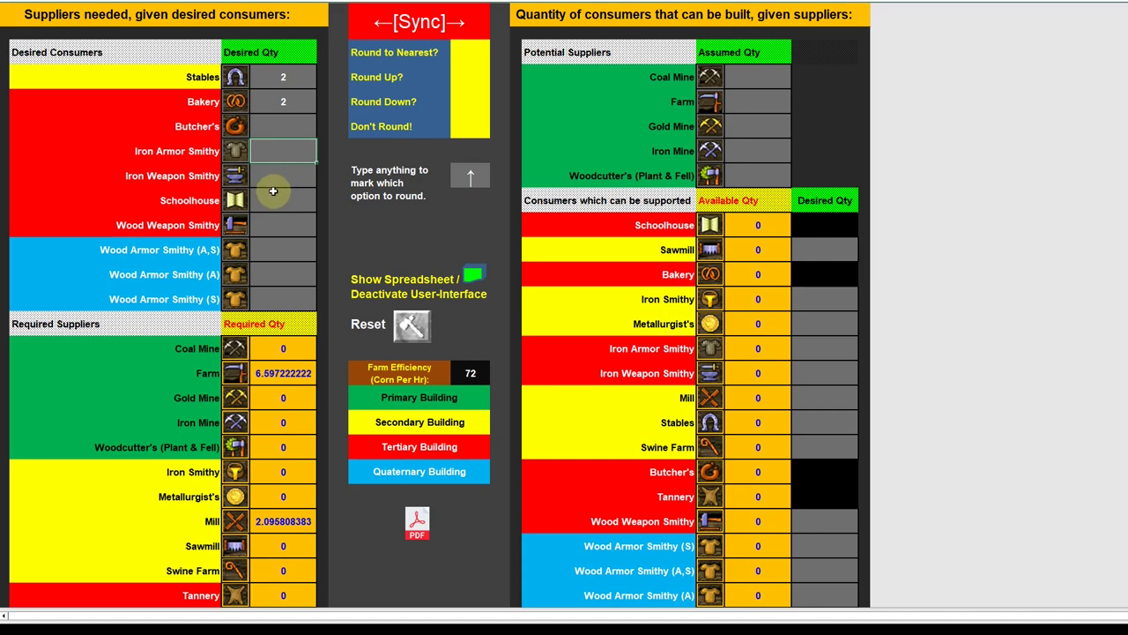
text(2)
key(Return)
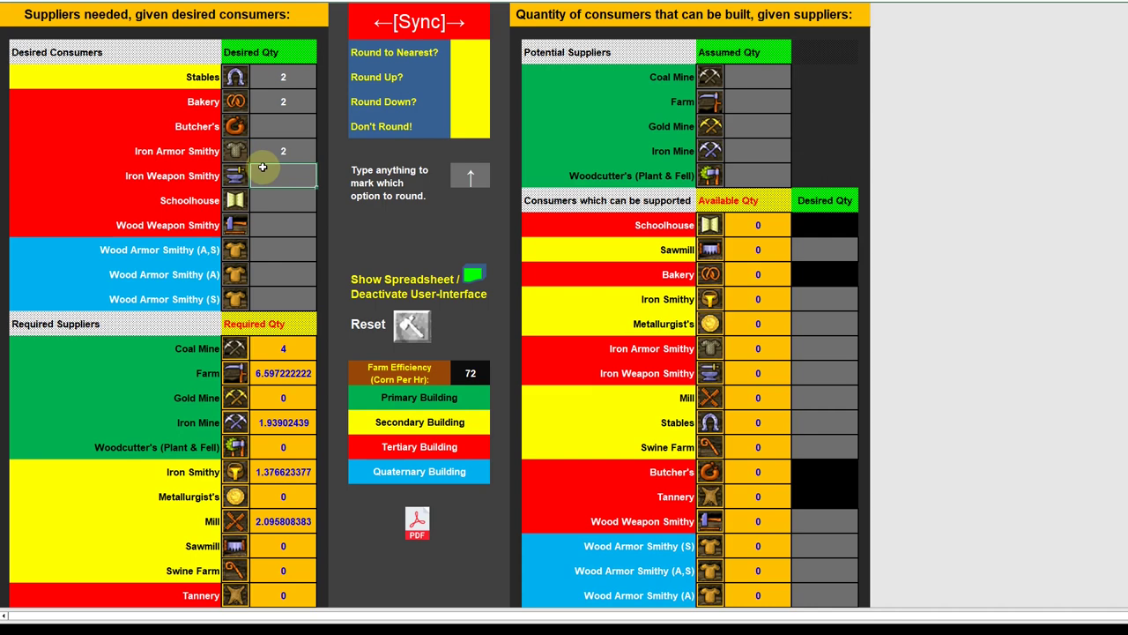
text(1)
key(Return)
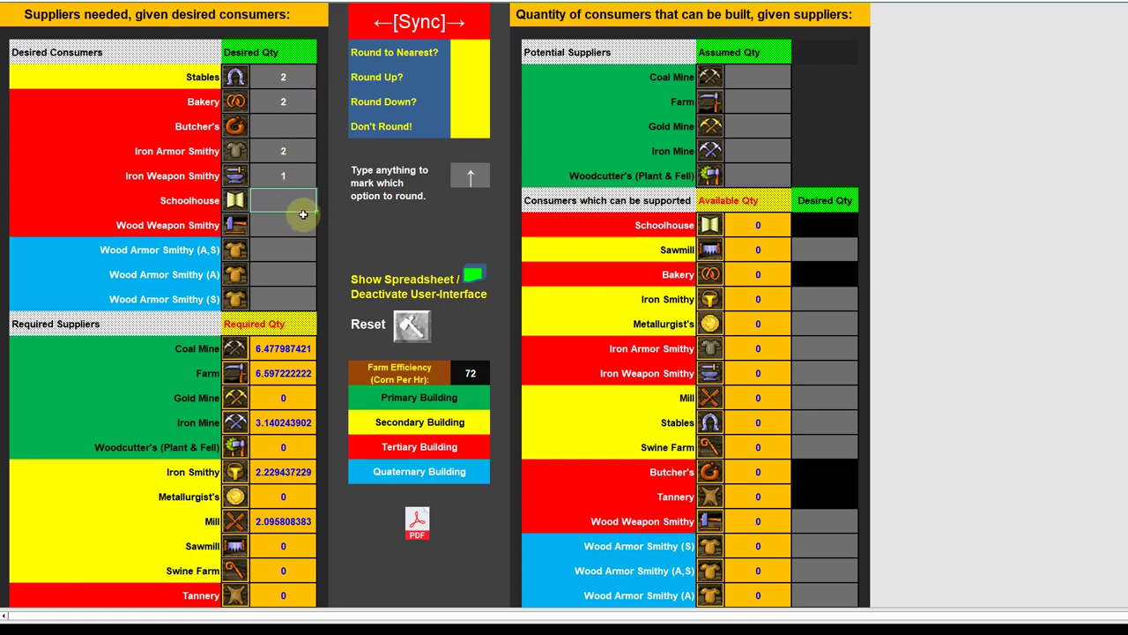
text(1)
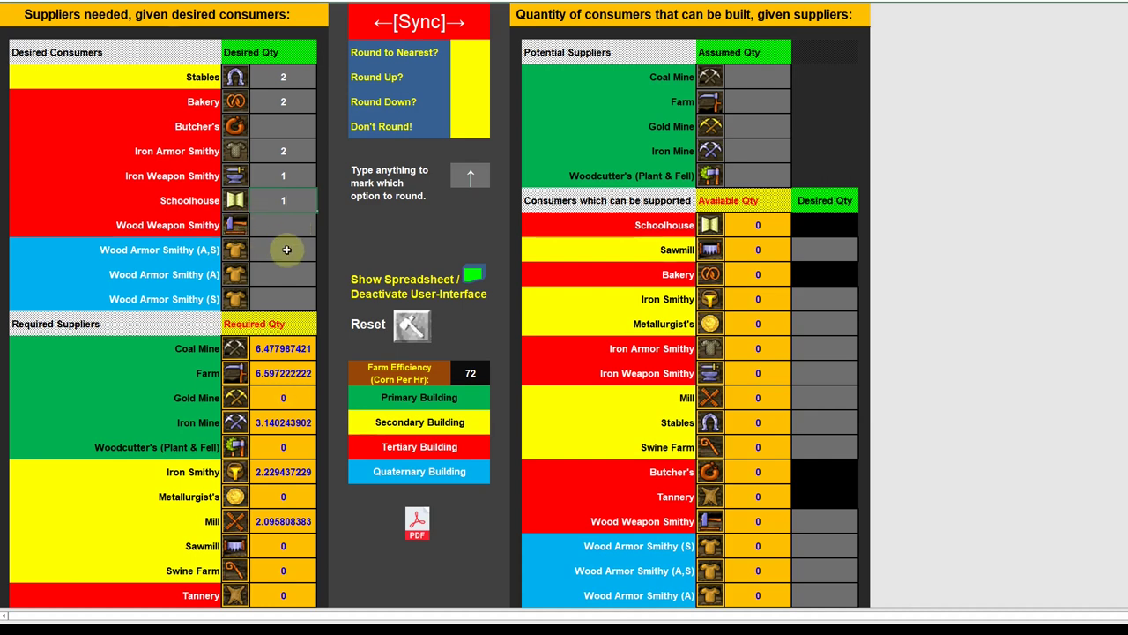
click(287, 239)
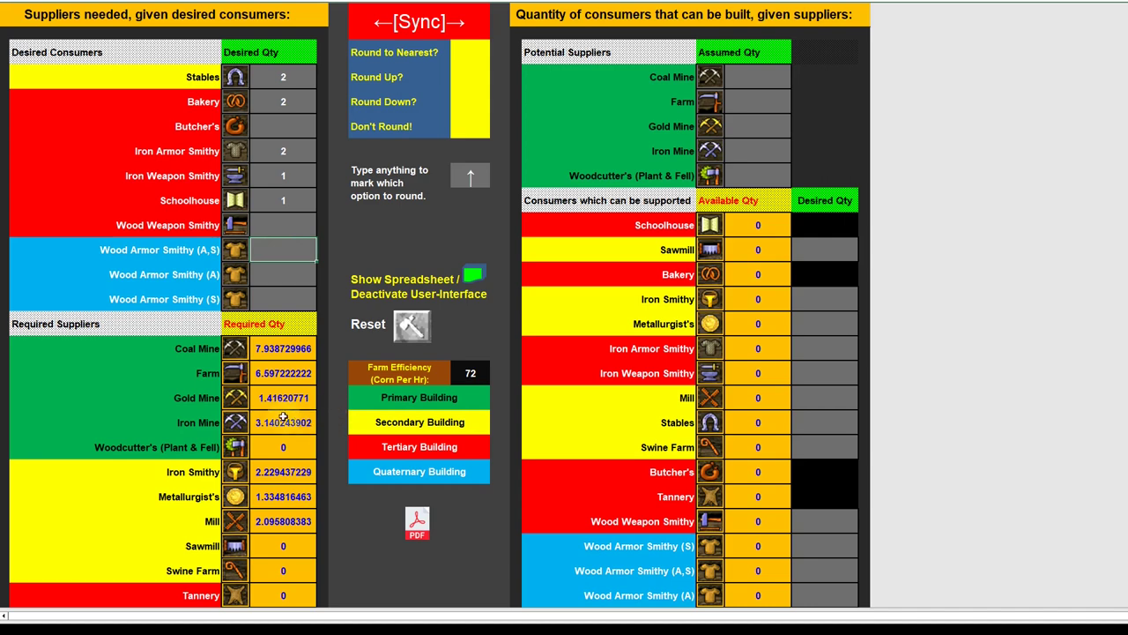
key(Up)
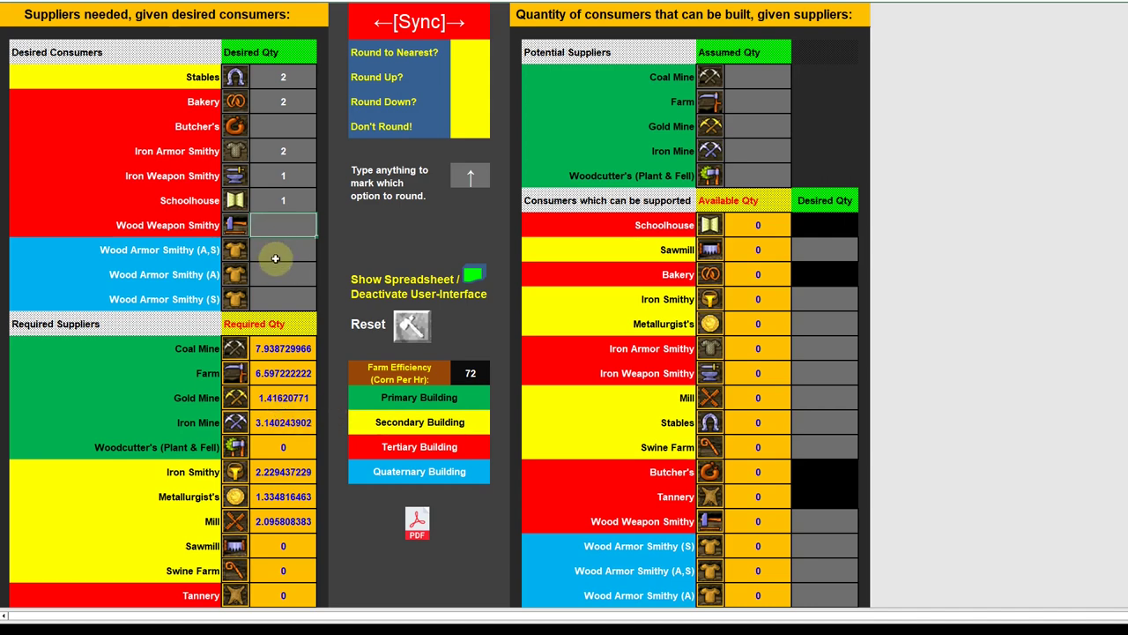
text(1)
key(Return)
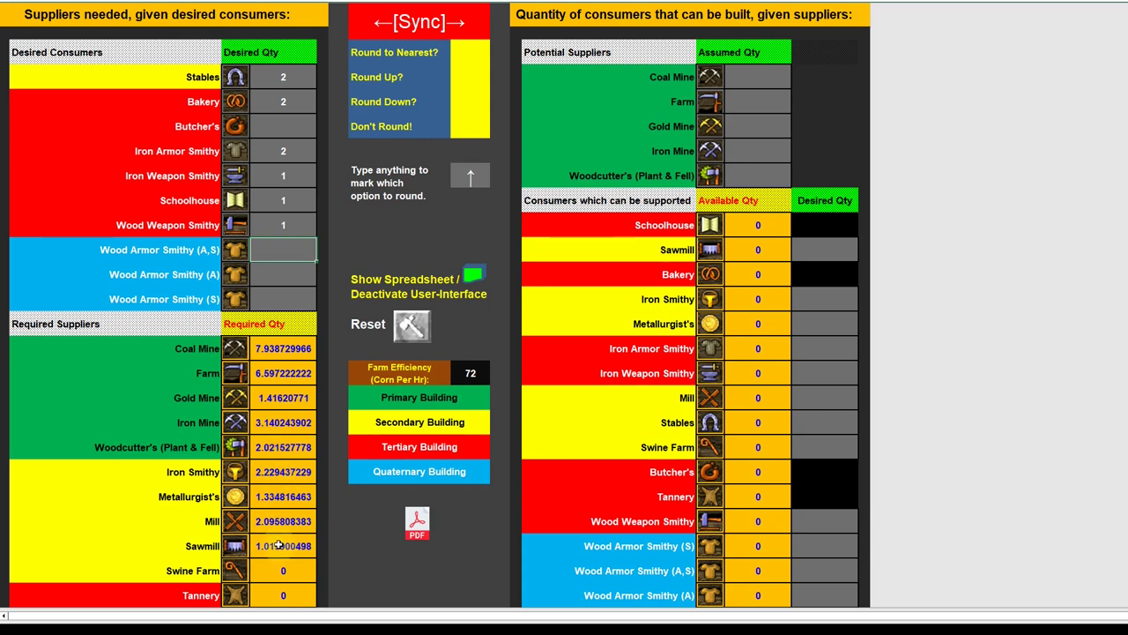
drag(470, 126, 469, 51)
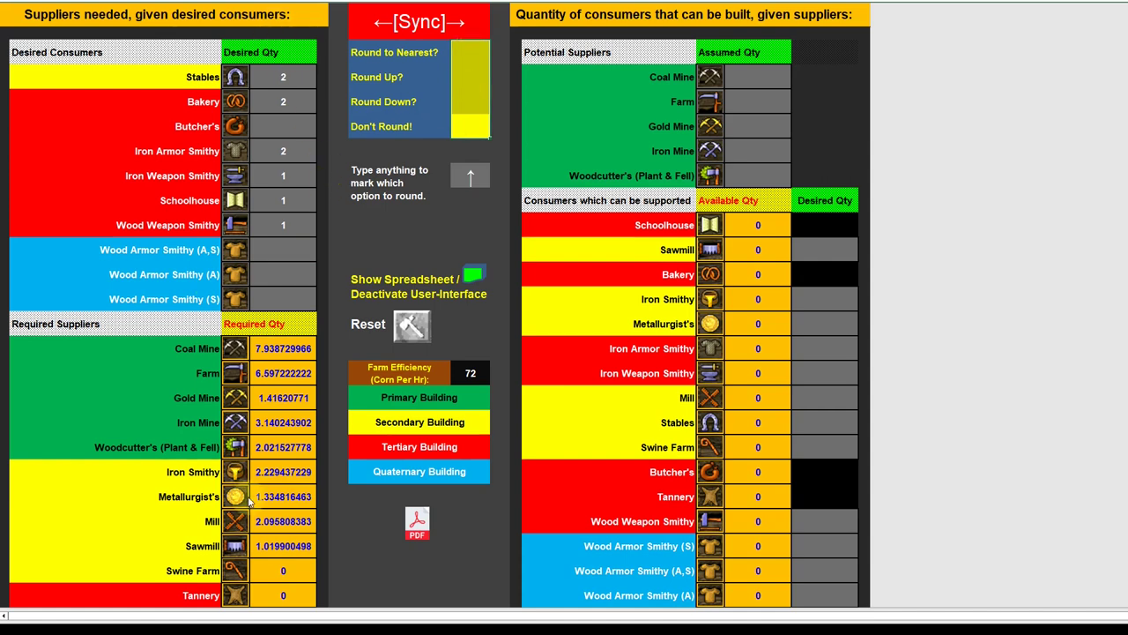
click(469, 80)
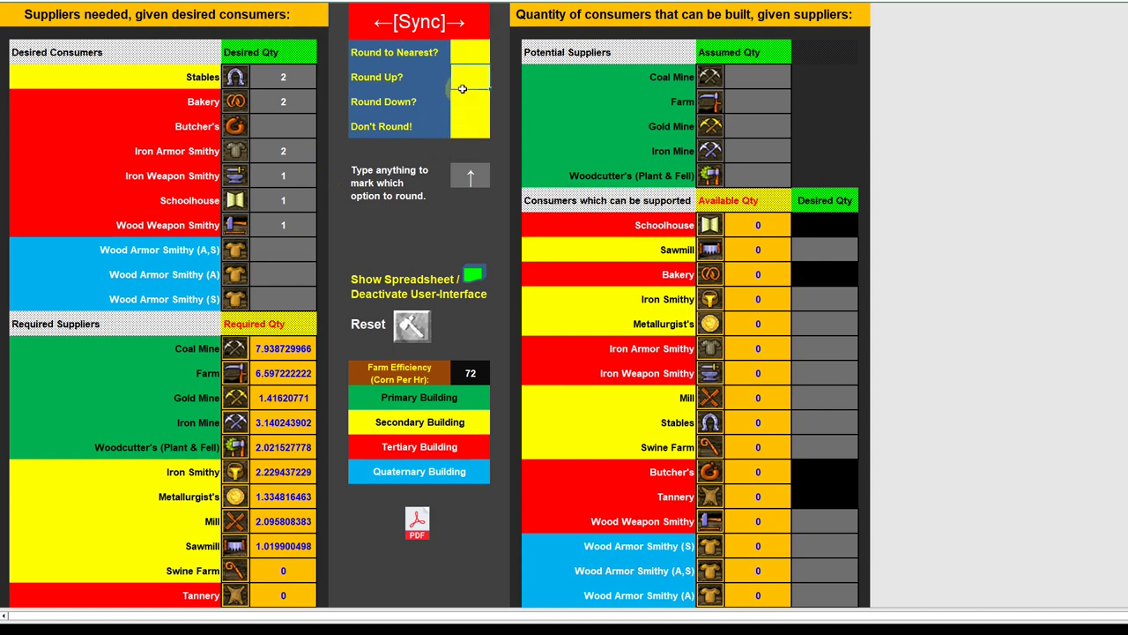
text(f)
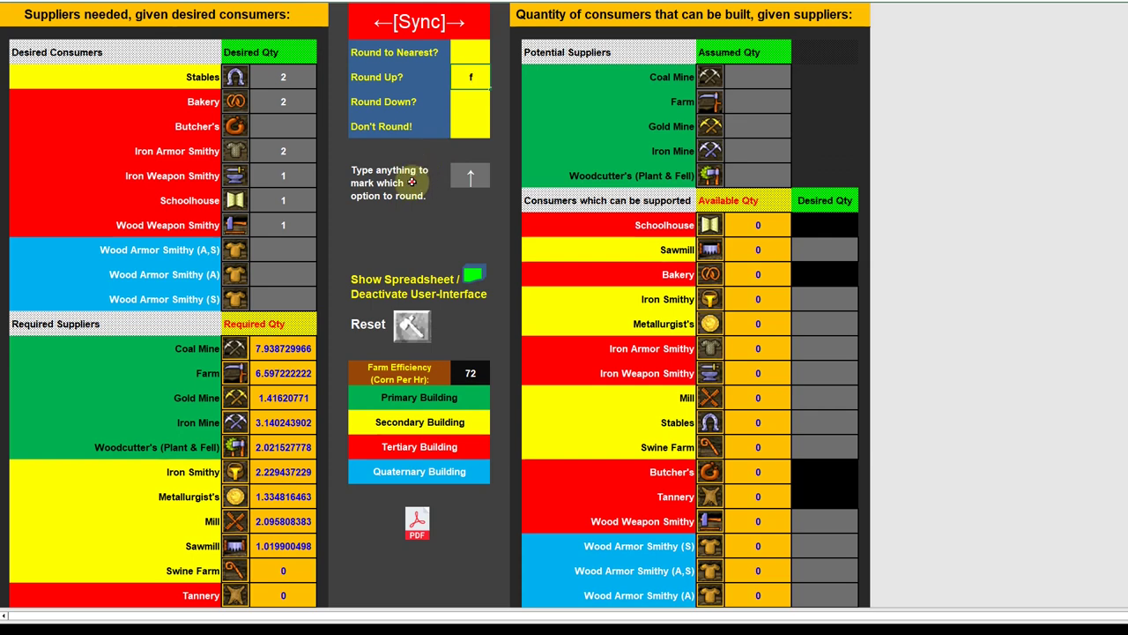
click(411, 182)
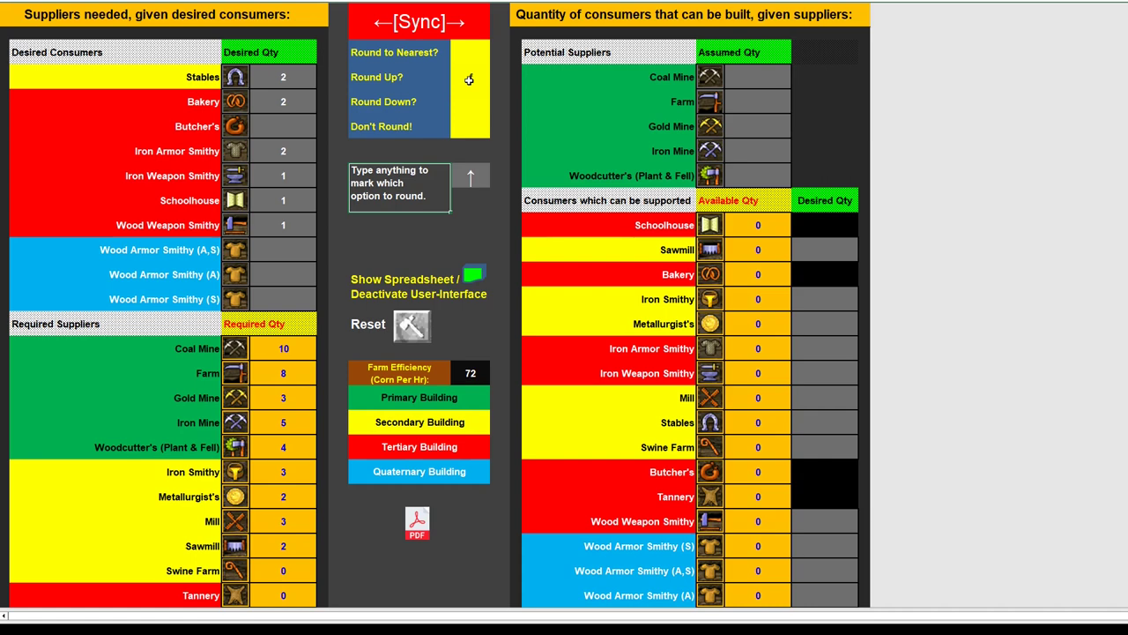
click(470, 79)
text(f)
click(454, 140)
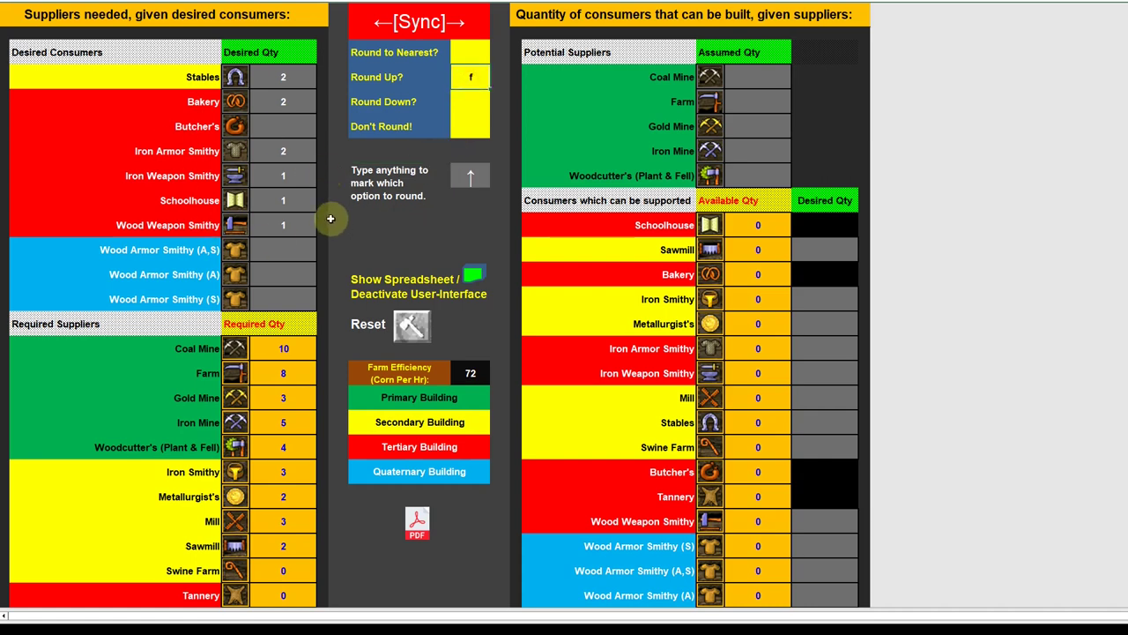
key(Delete)
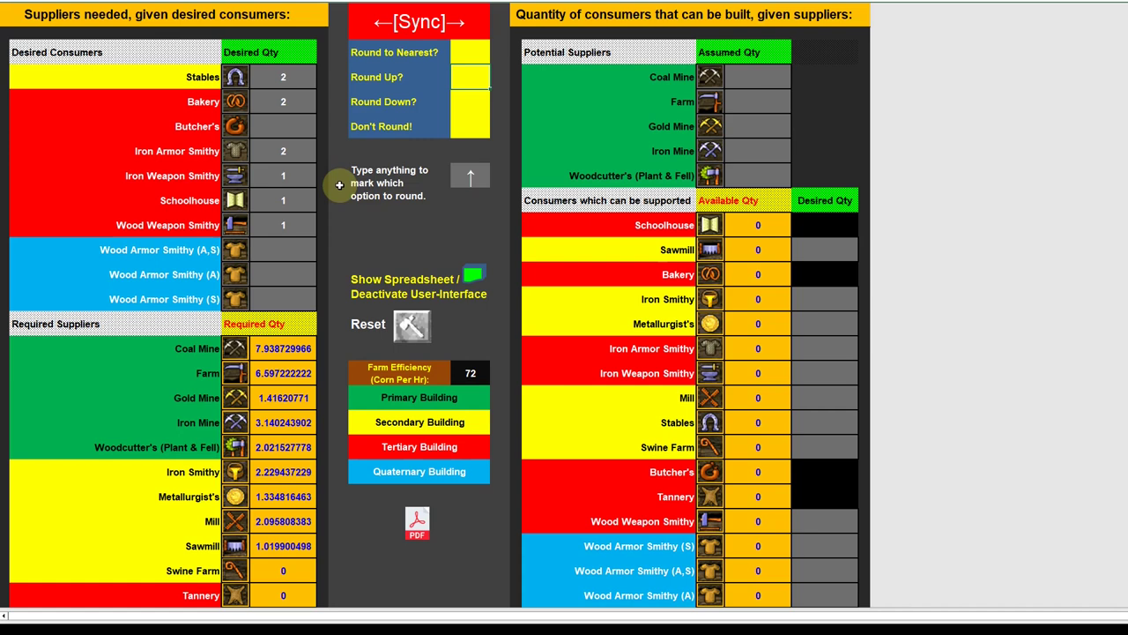
click(467, 57)
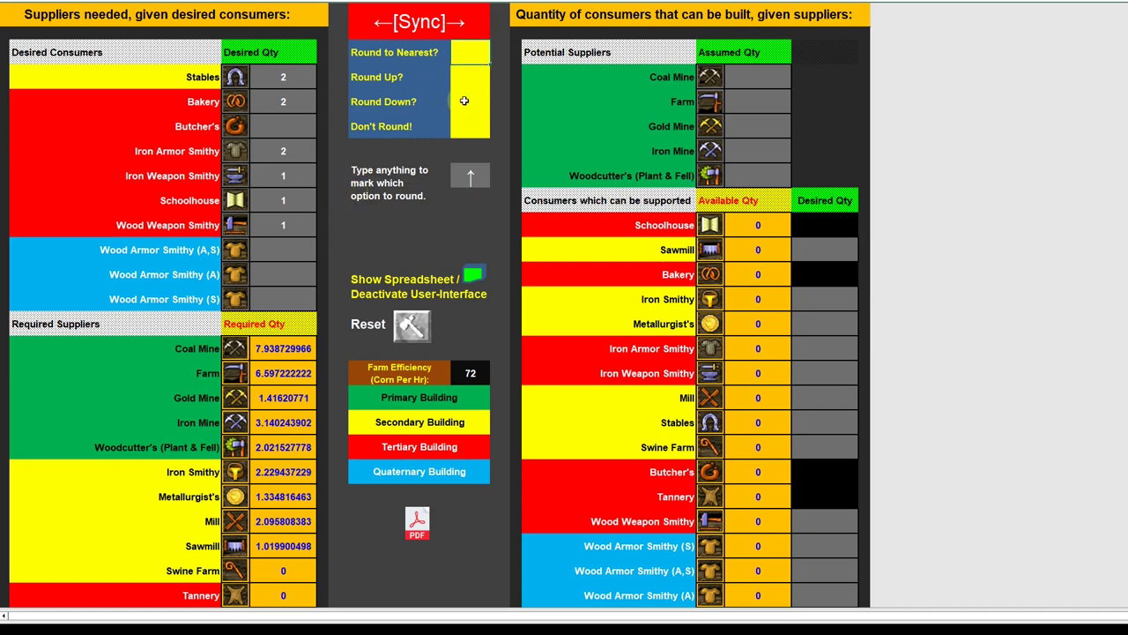
text(f)
key(Return)
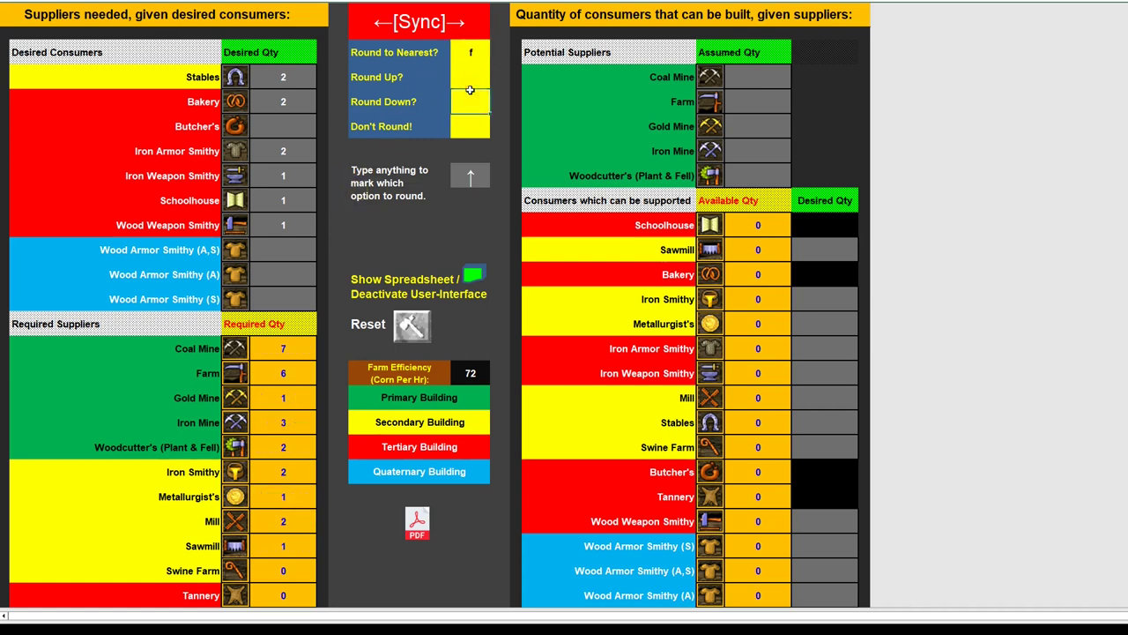
click(478, 56)
key(Delete)
click(472, 103)
text(f)
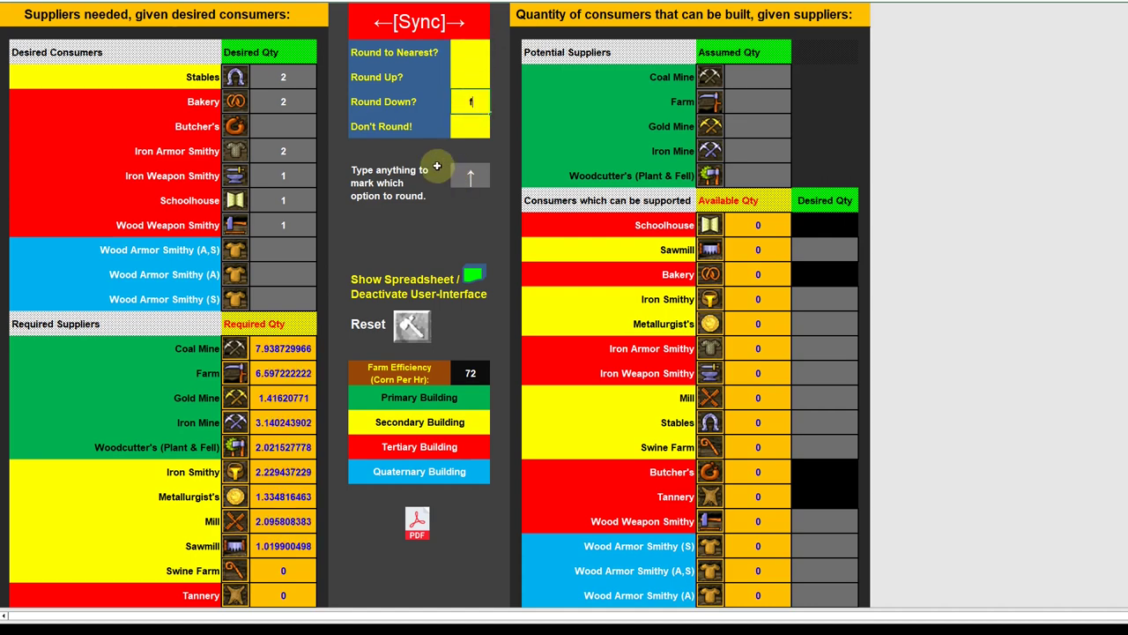
key(Escape)
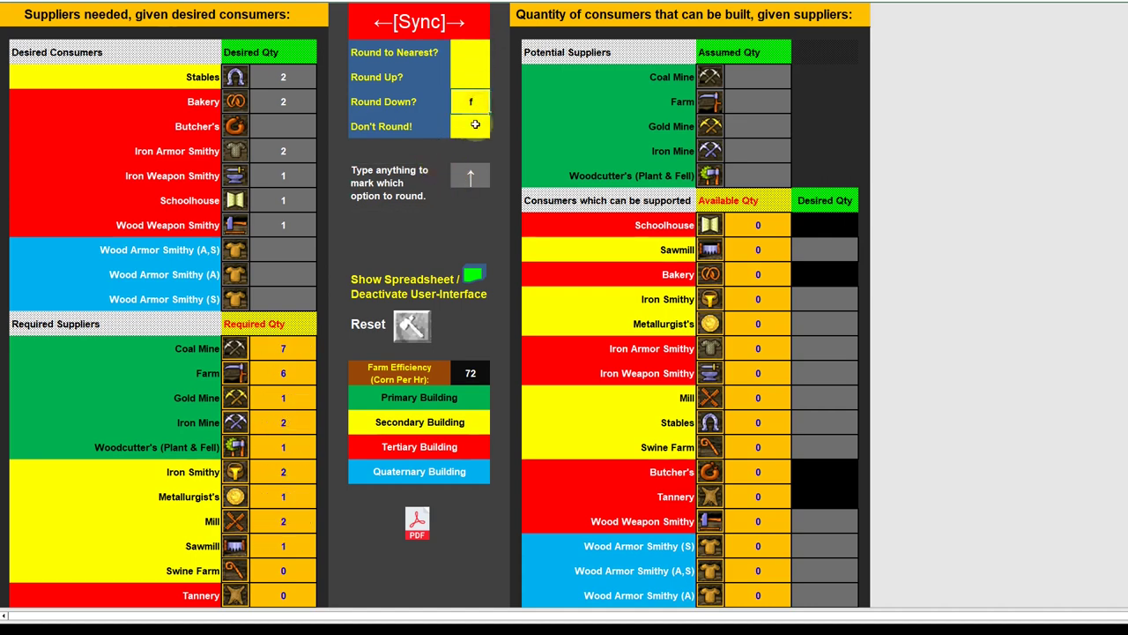
click(469, 133)
text(f)
key(Return)
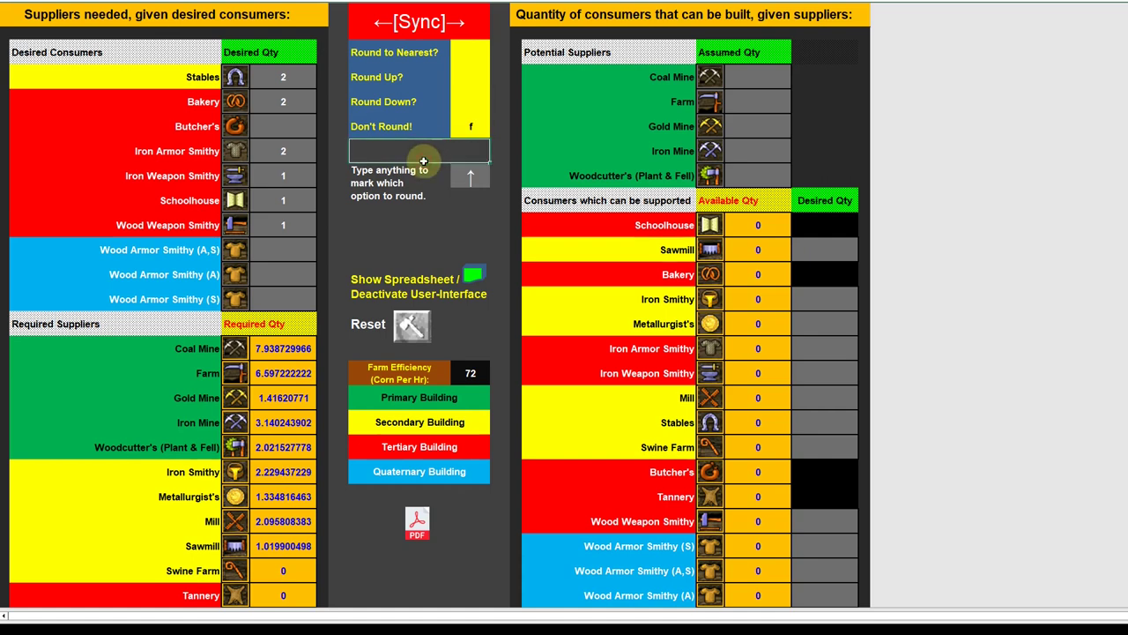
key(ctrl+z)
click(417, 522)
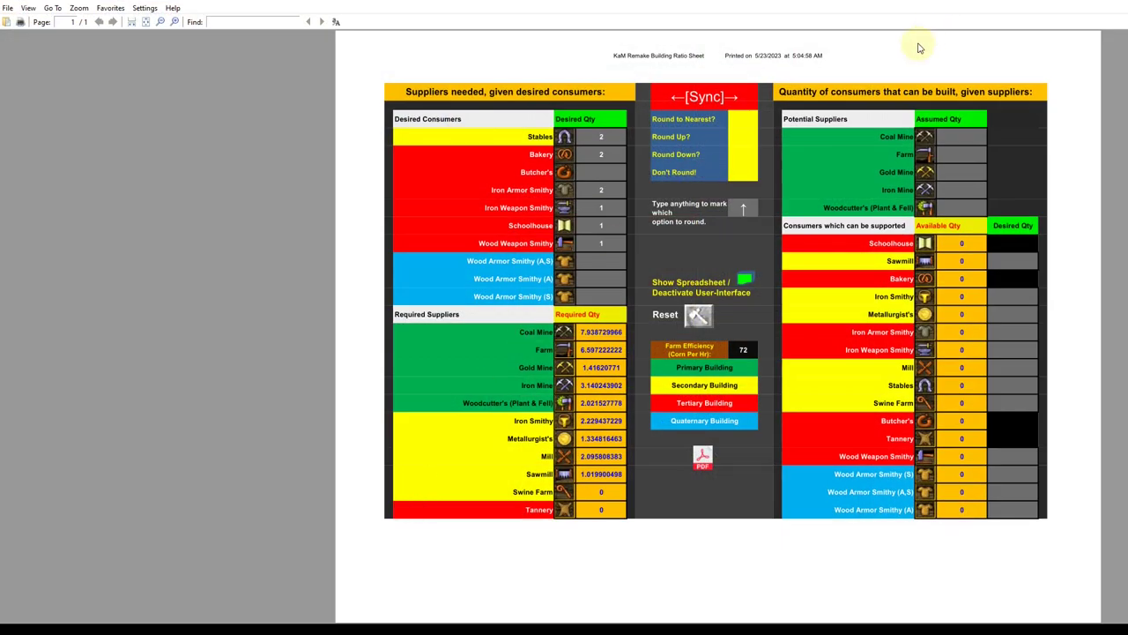
Close the SumatraPDF preview of the exported calculator sheet.
key(alt+F4)
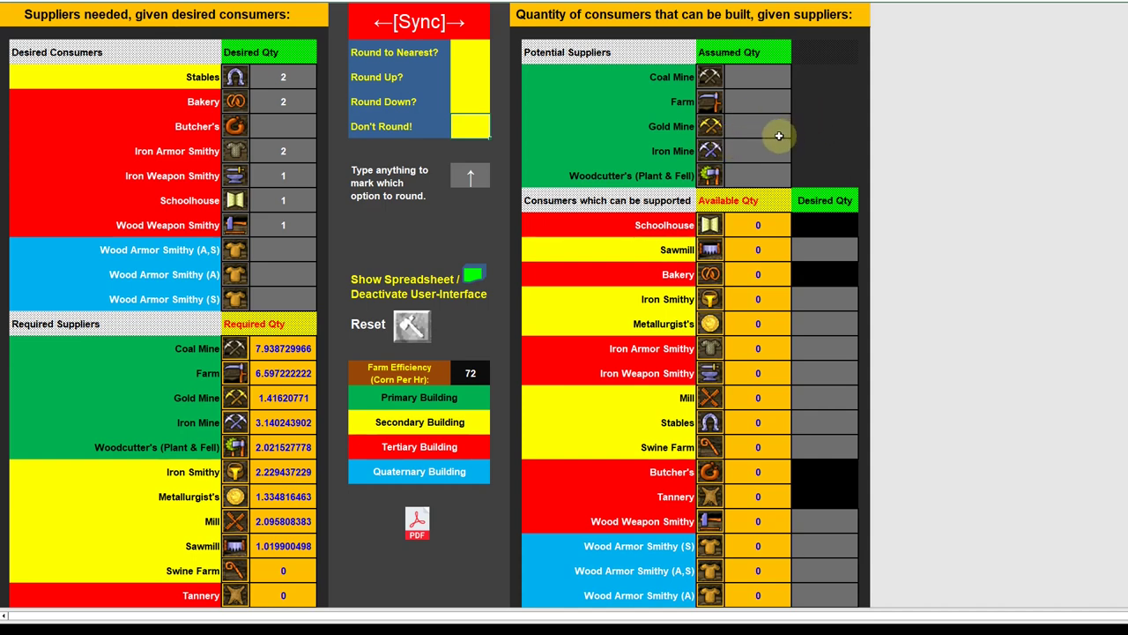
drag(754, 175, 756, 83)
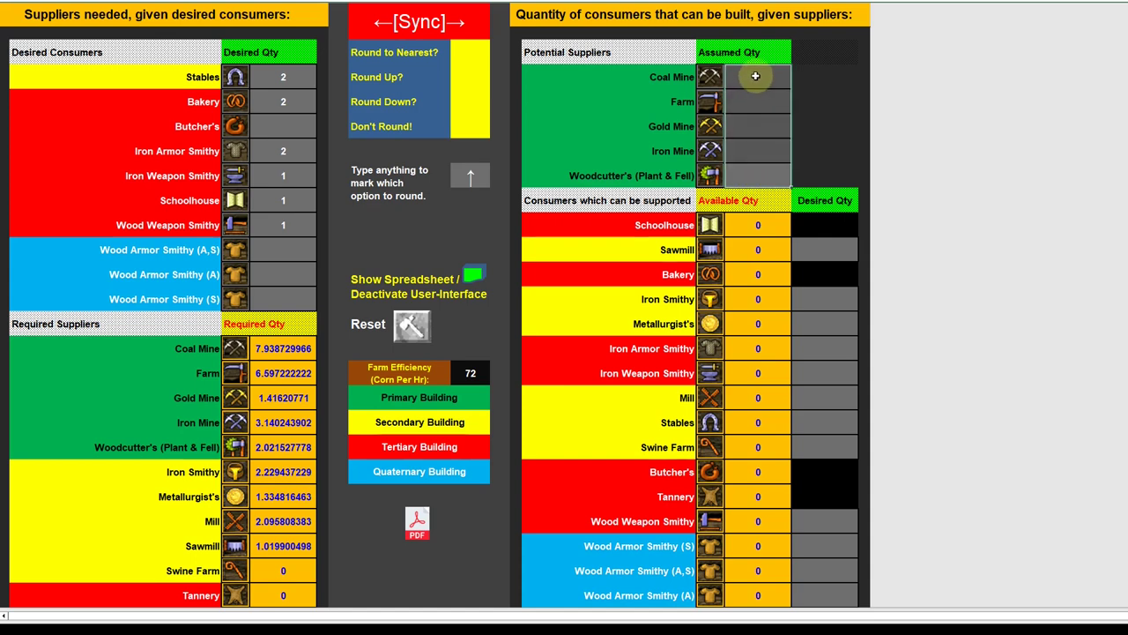
click(291, 80)
drag(289, 108, 297, 291)
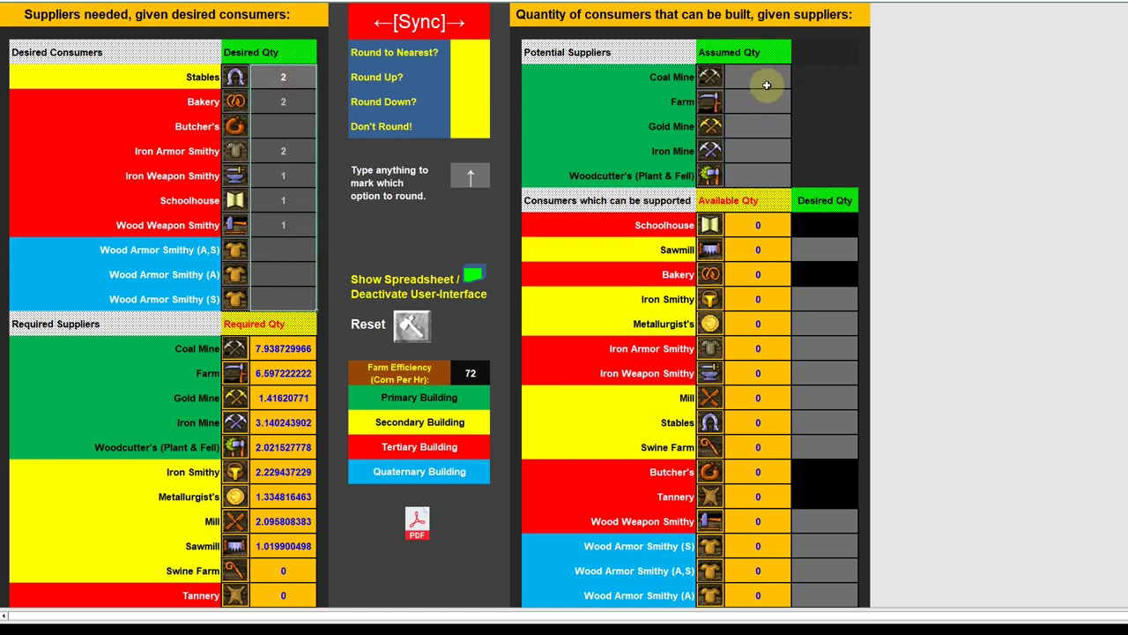
drag(763, 83, 763, 176)
click(443, 399)
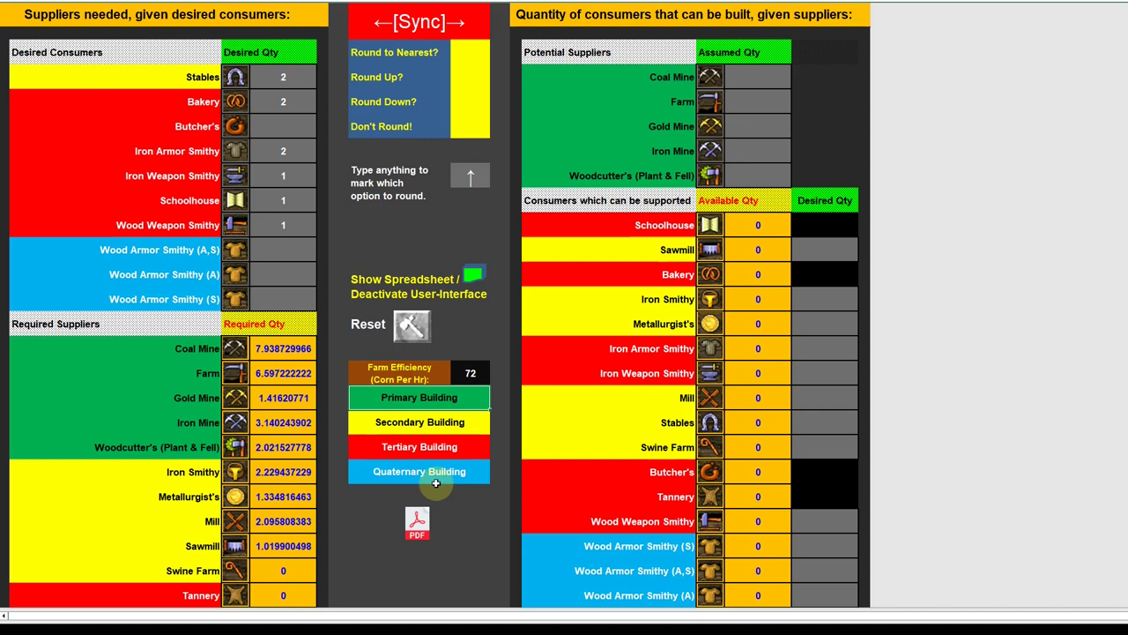
mouse_move(188, 250)
mouse_down()
mouse_move(202, 299)
mouse_move(292, 290)
mouse_up()
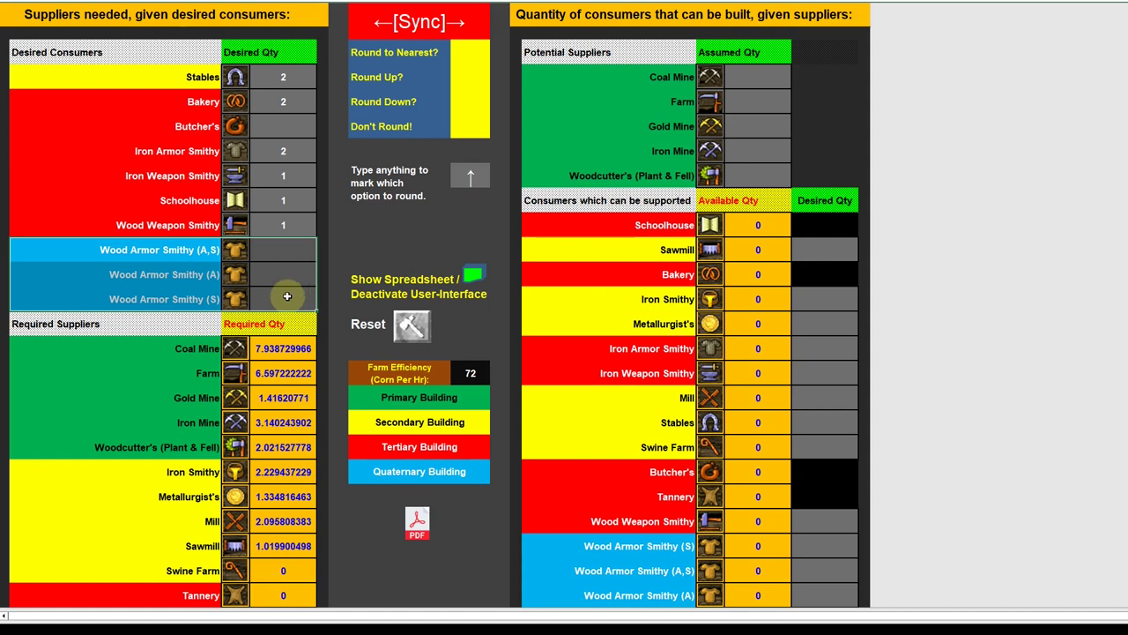
click(201, 258)
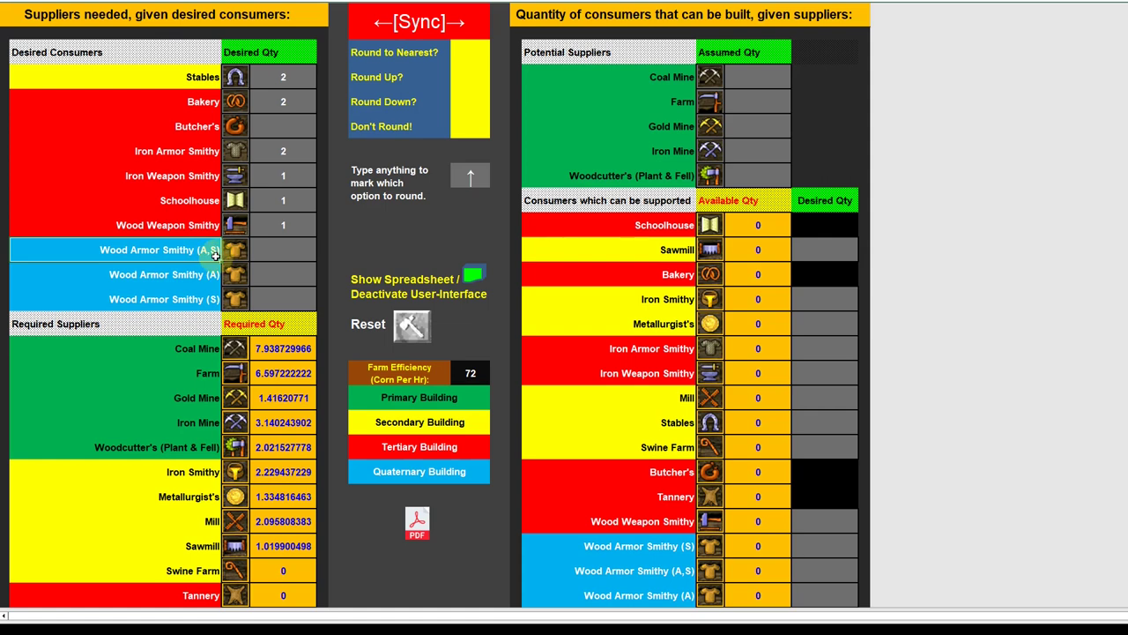
click(275, 253)
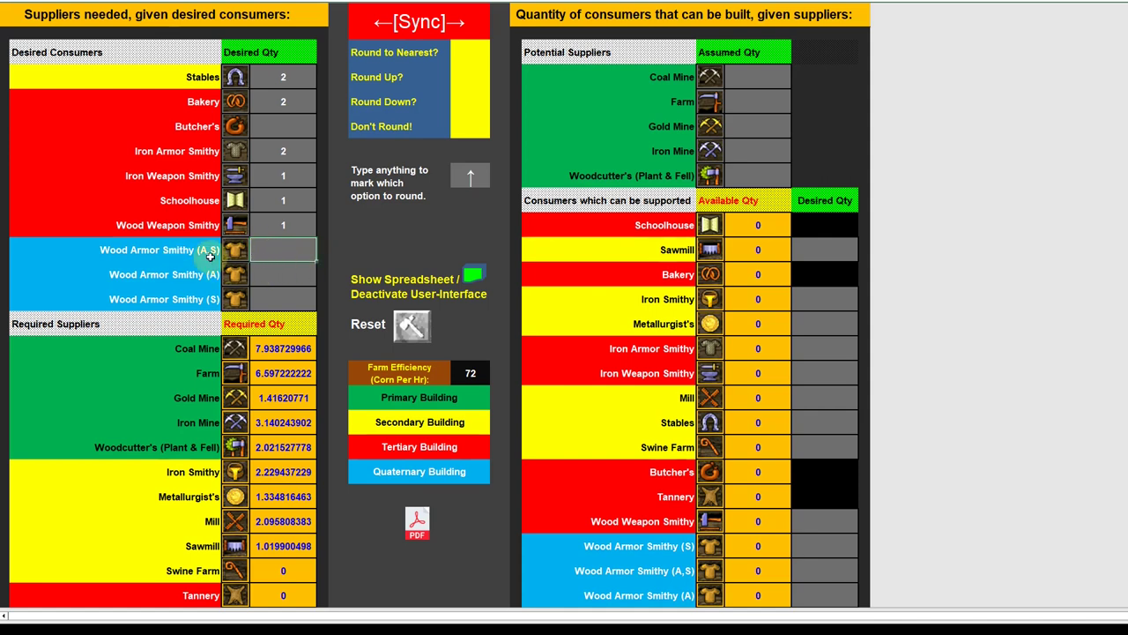
click(281, 261)
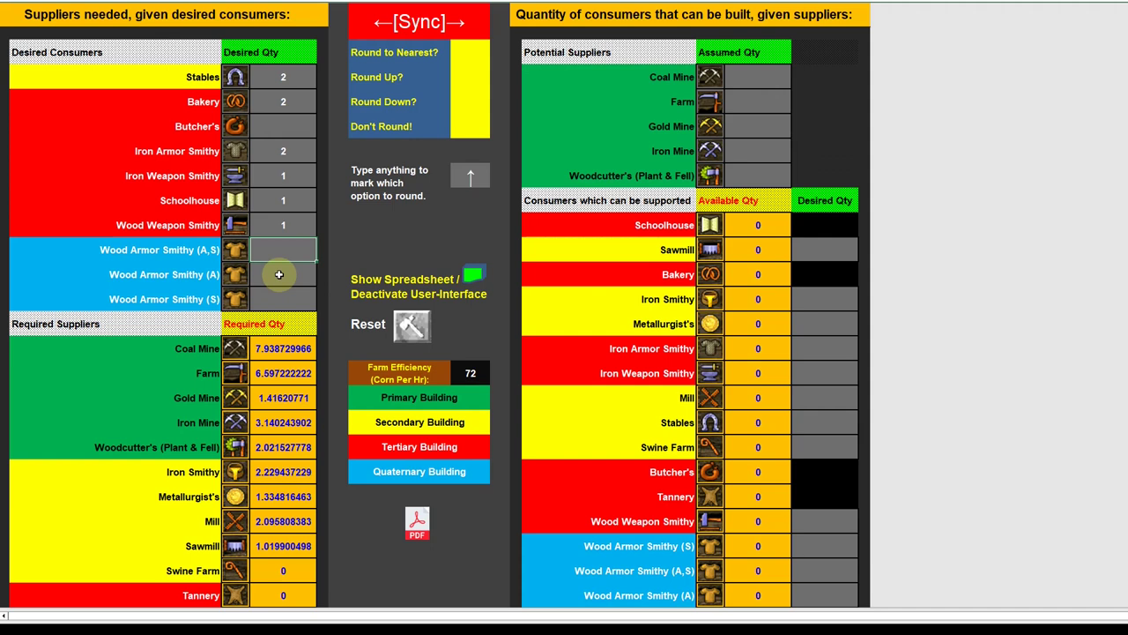
click(305, 449)
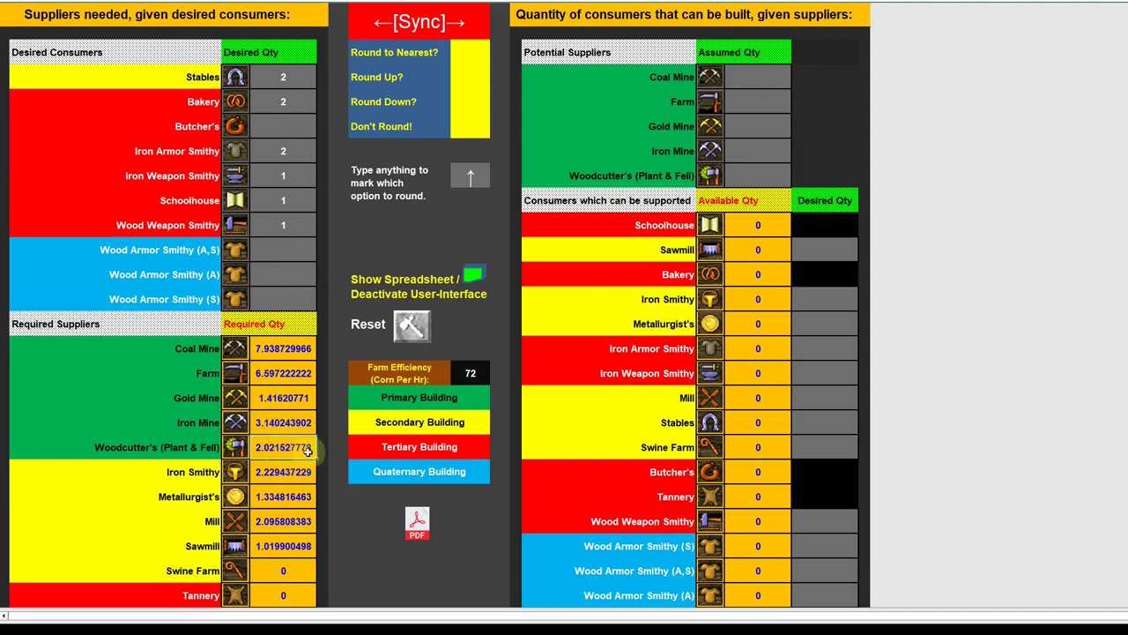
click(285, 225)
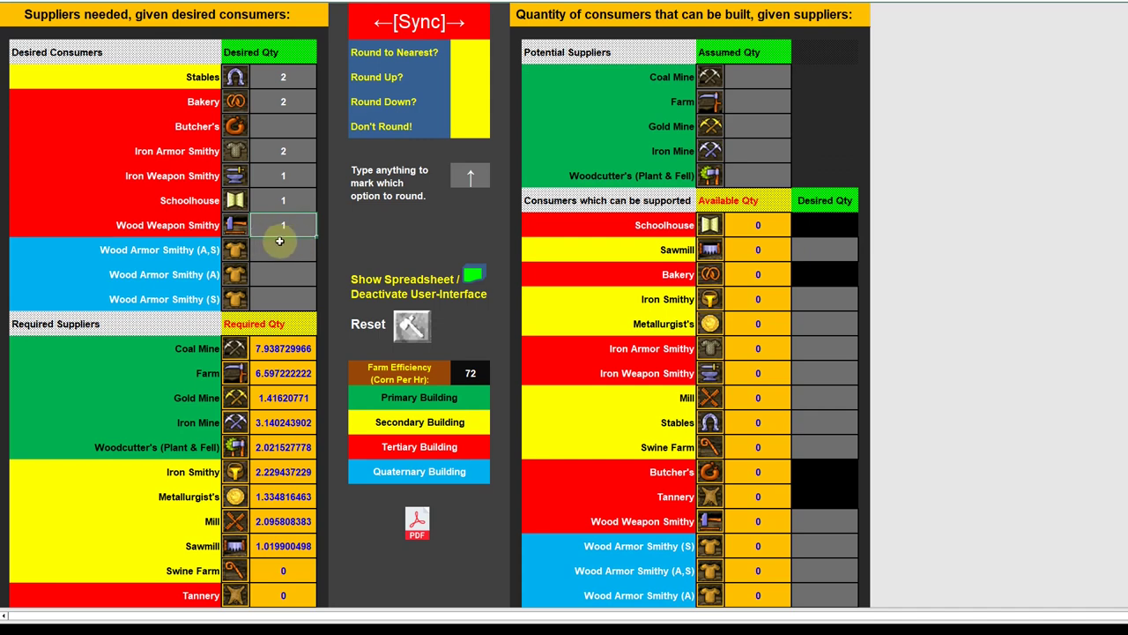
click(281, 451)
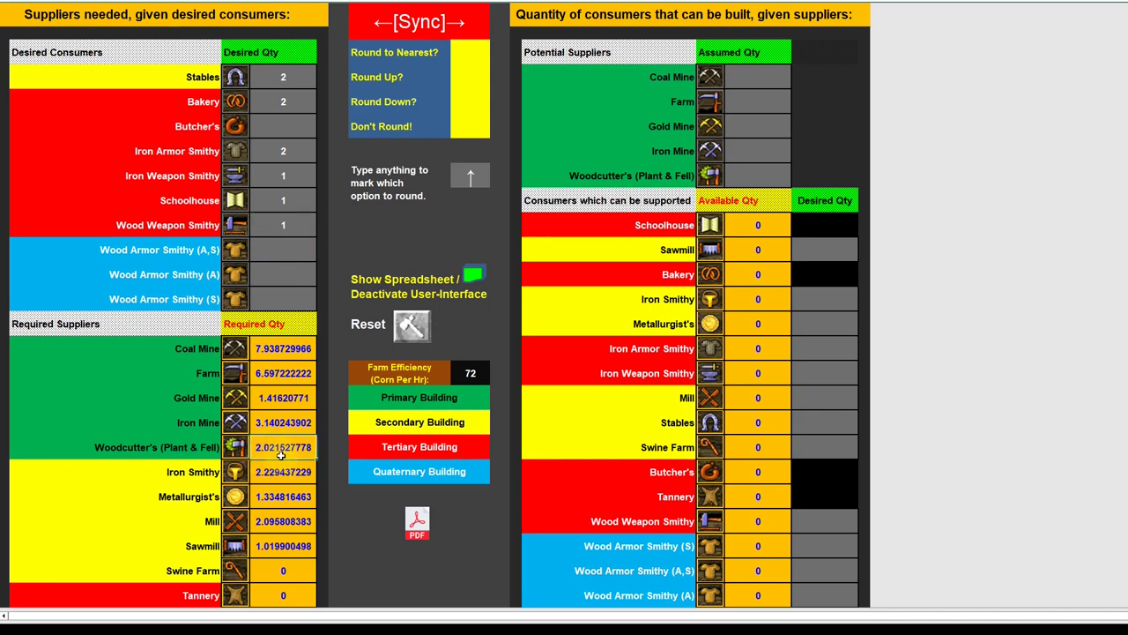
click(148, 453)
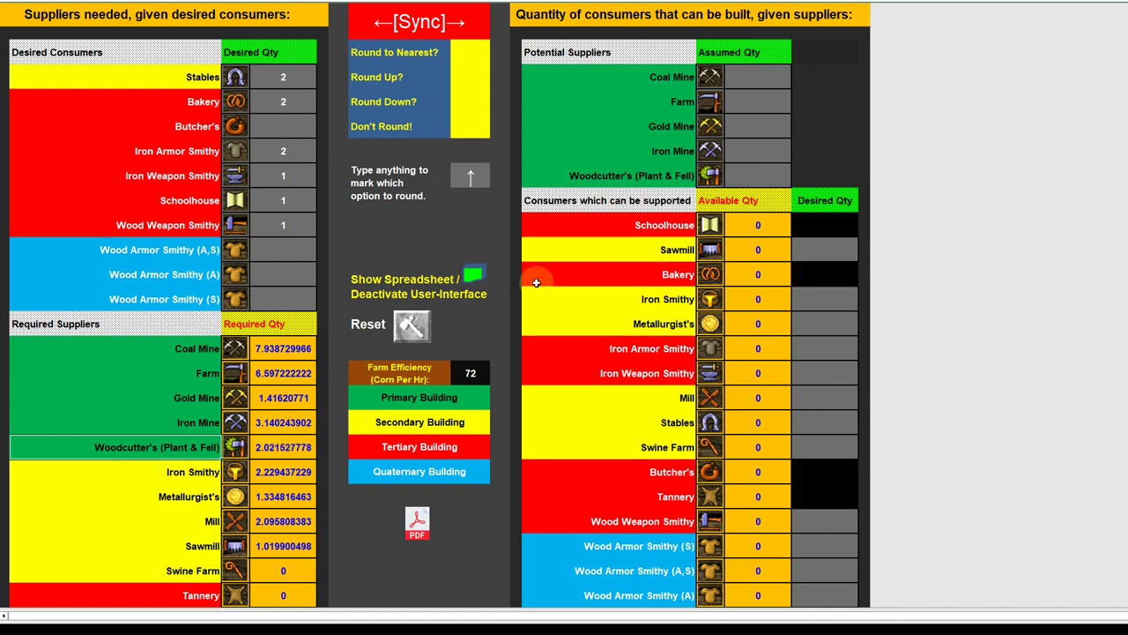
click(472, 279)
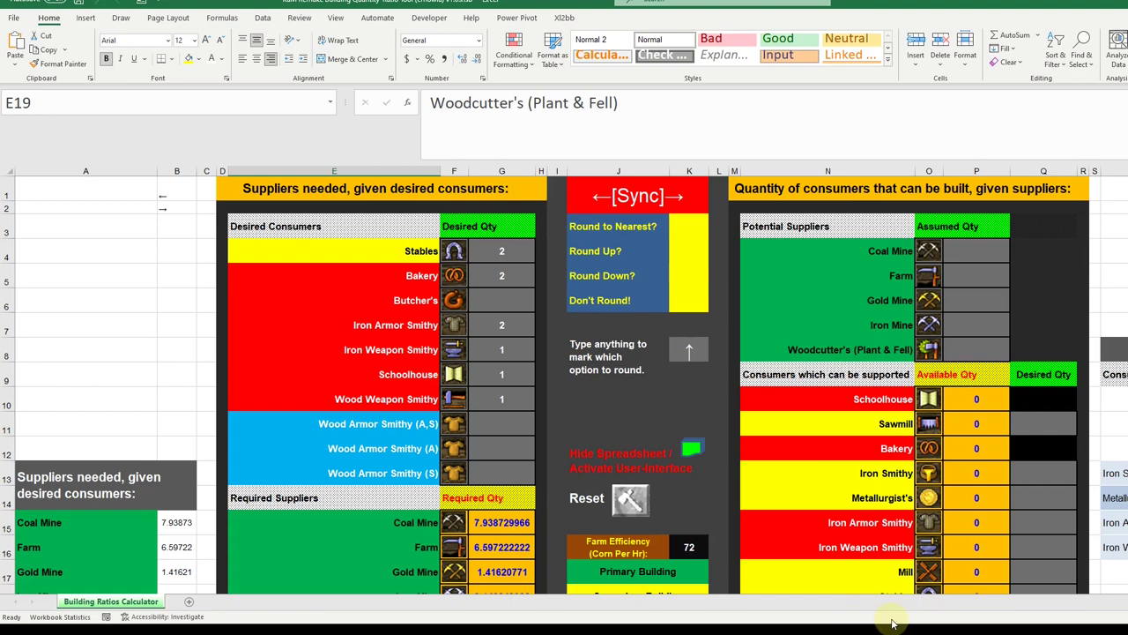
scroll(571, 380, right, 15)
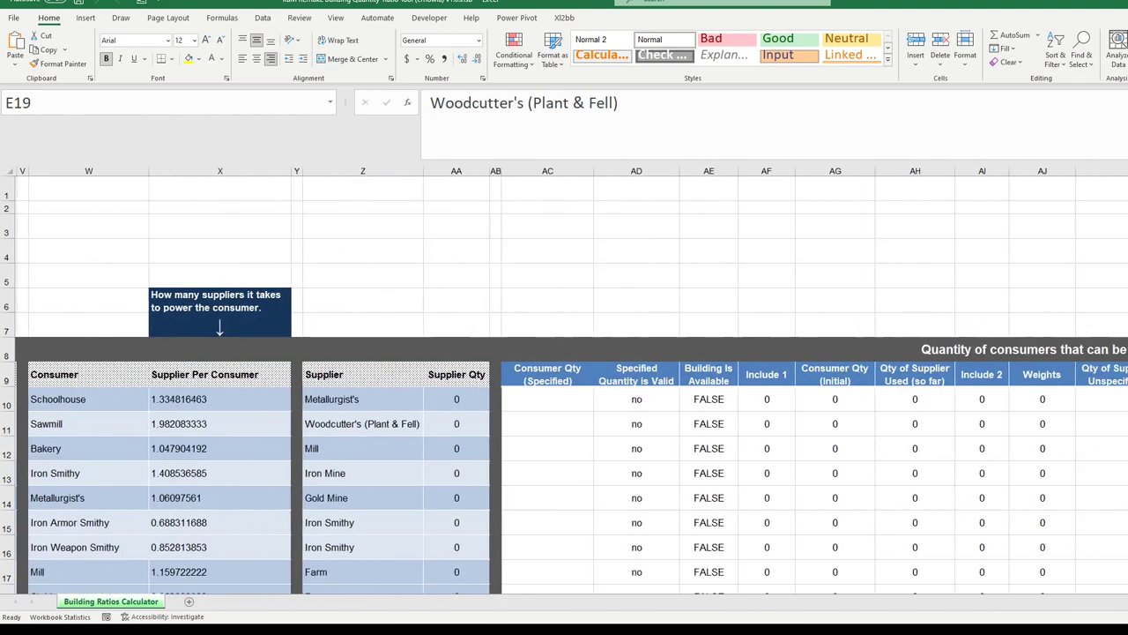
scroll(823, 453, right, 3)
scroll(823, 453, down, 2)
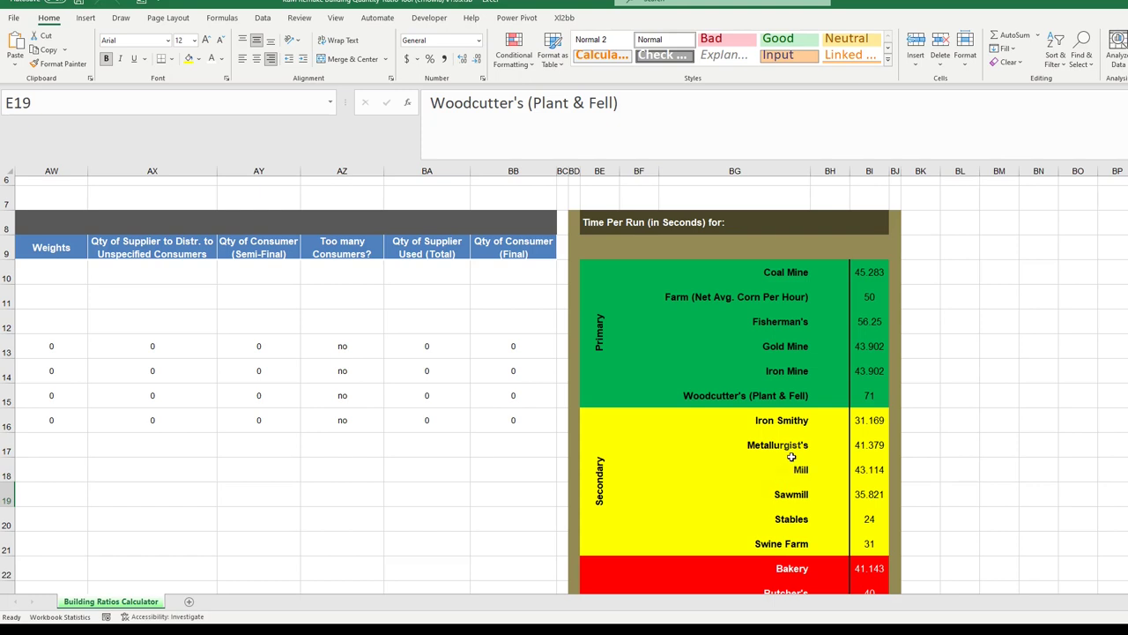
scroll(792, 456, down, 2)
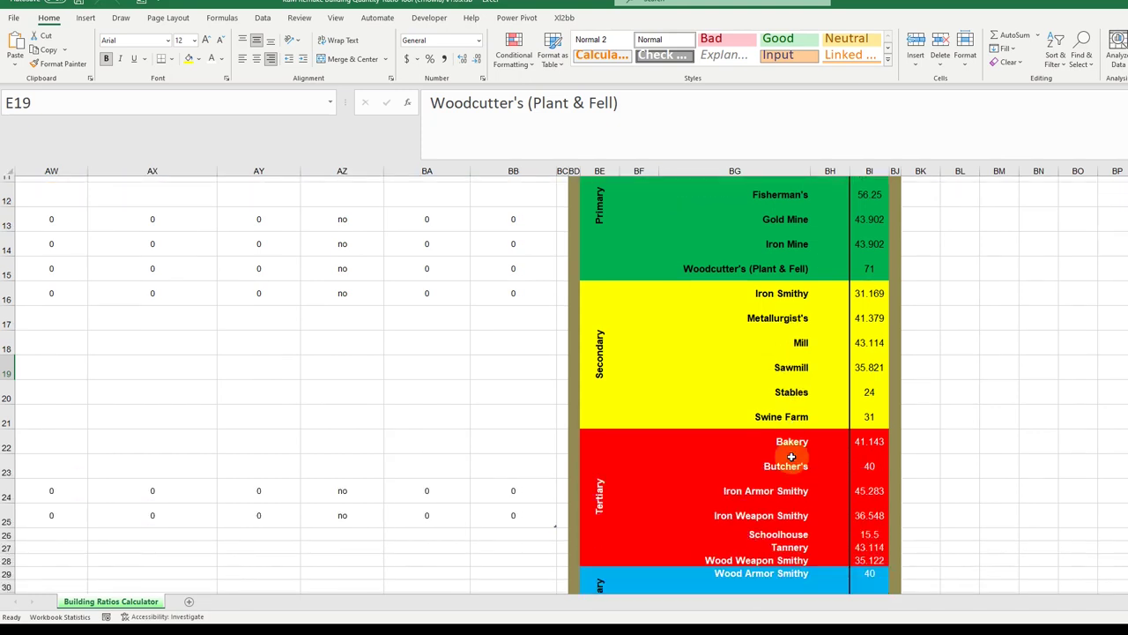
scroll(791, 457, down, 1)
scroll(789, 449, up, 3)
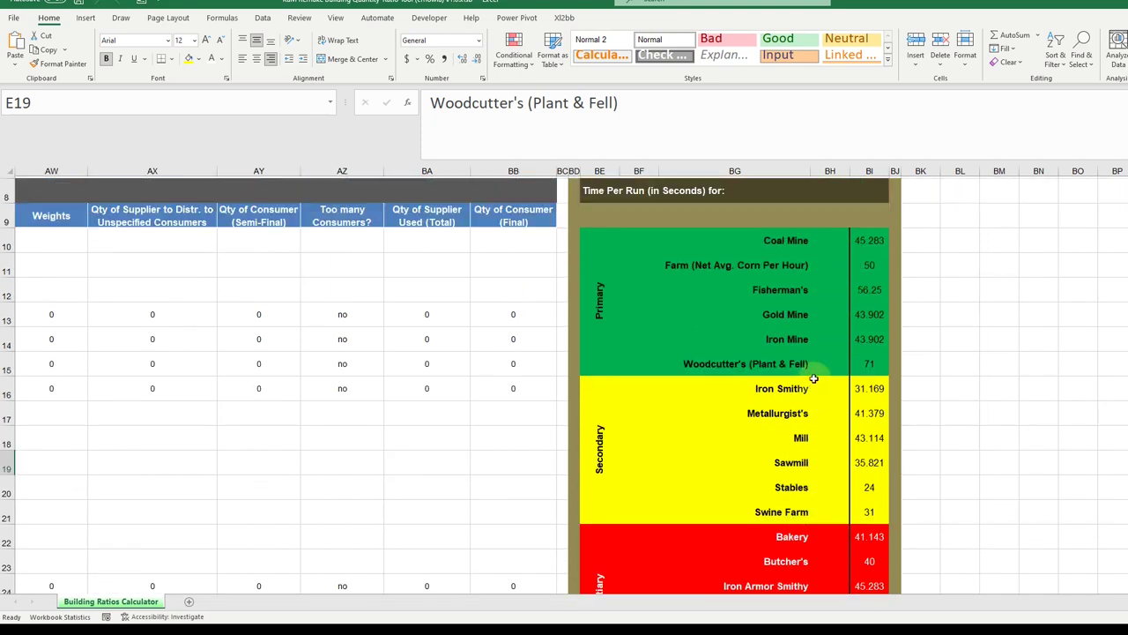
click(808, 370)
click(853, 368)
click(866, 370)
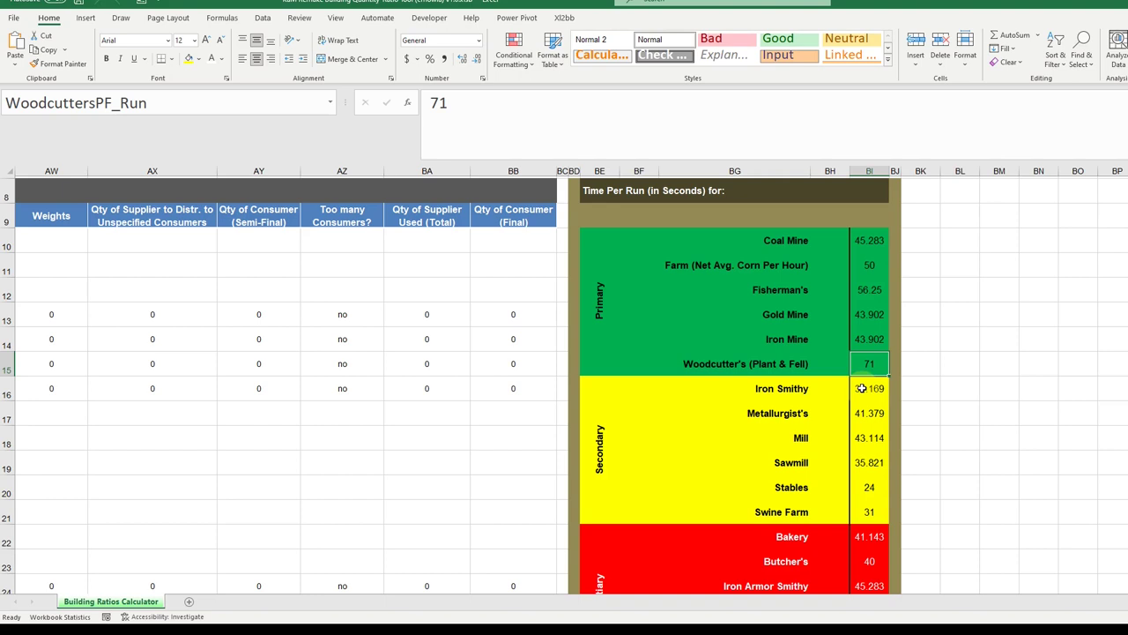
scroll(843, 325, down, 1)
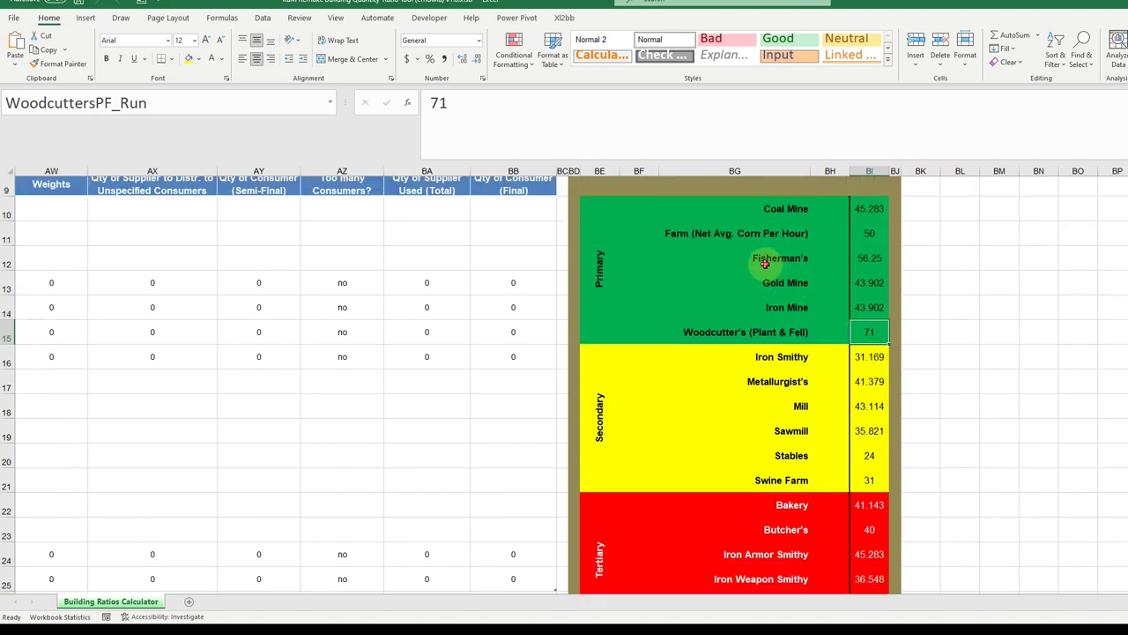
drag(756, 257, 866, 261)
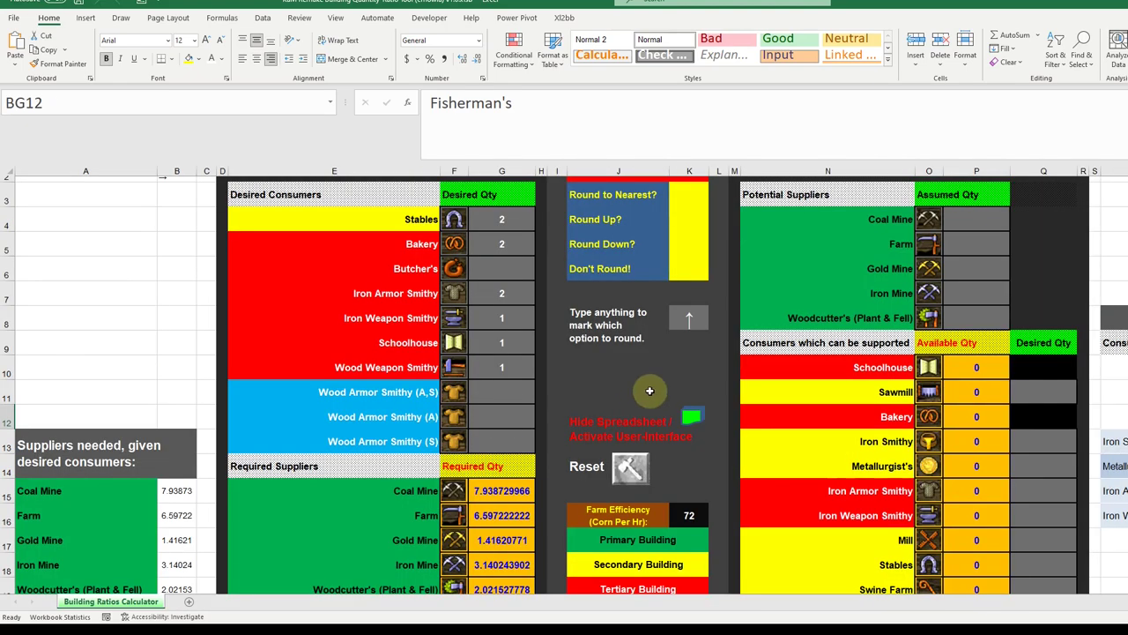
click(696, 419)
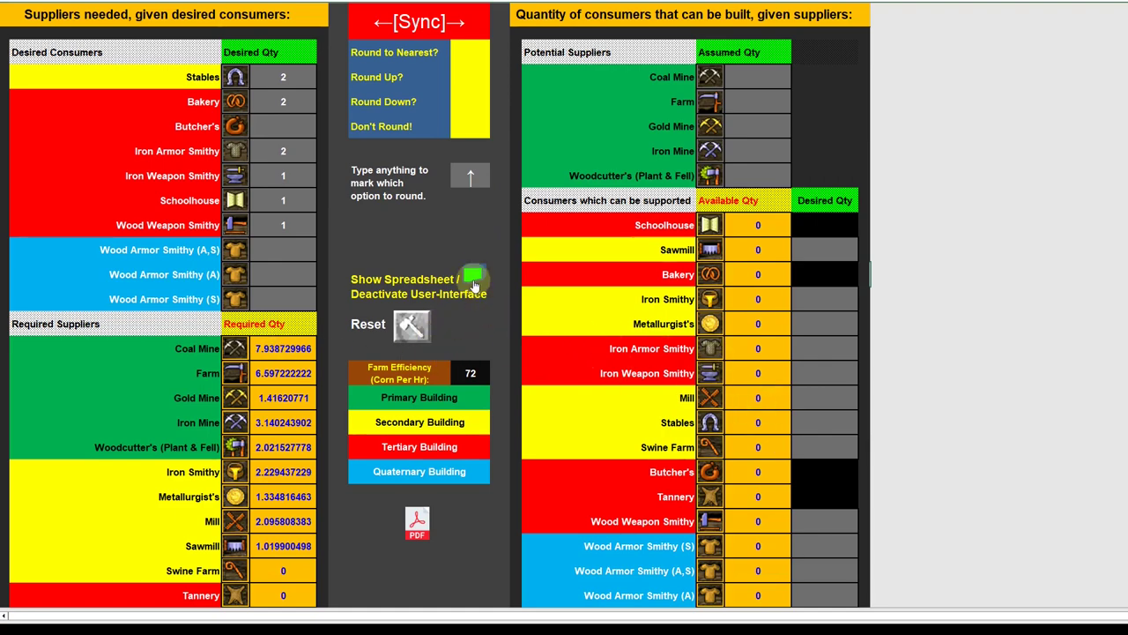
click(468, 276)
scroll(561, 361, down, 8)
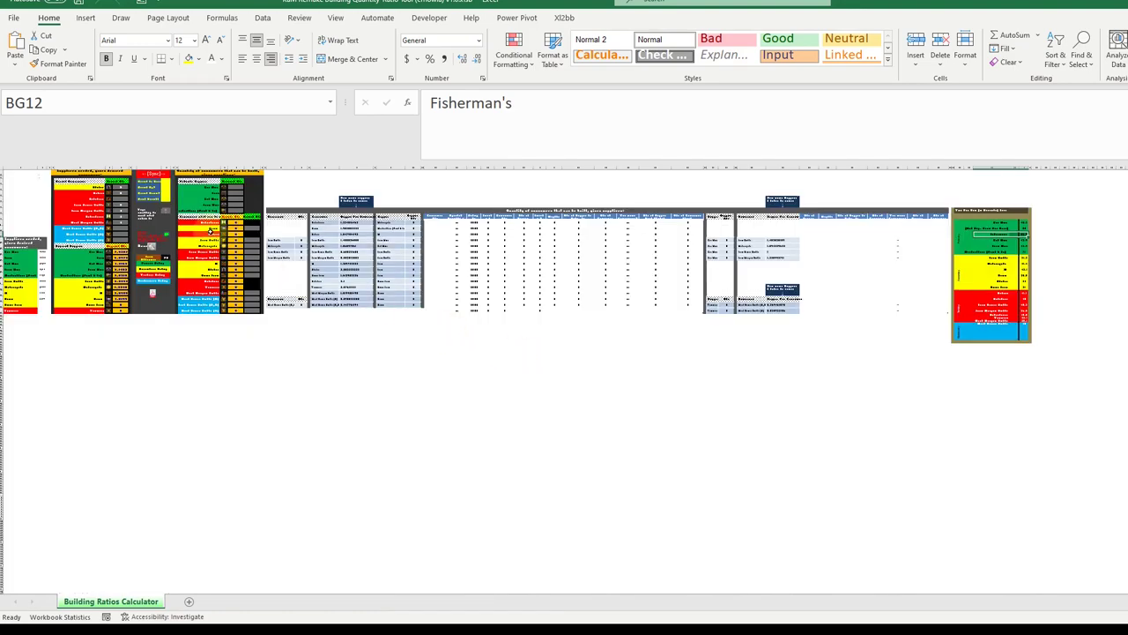
click(165, 235)
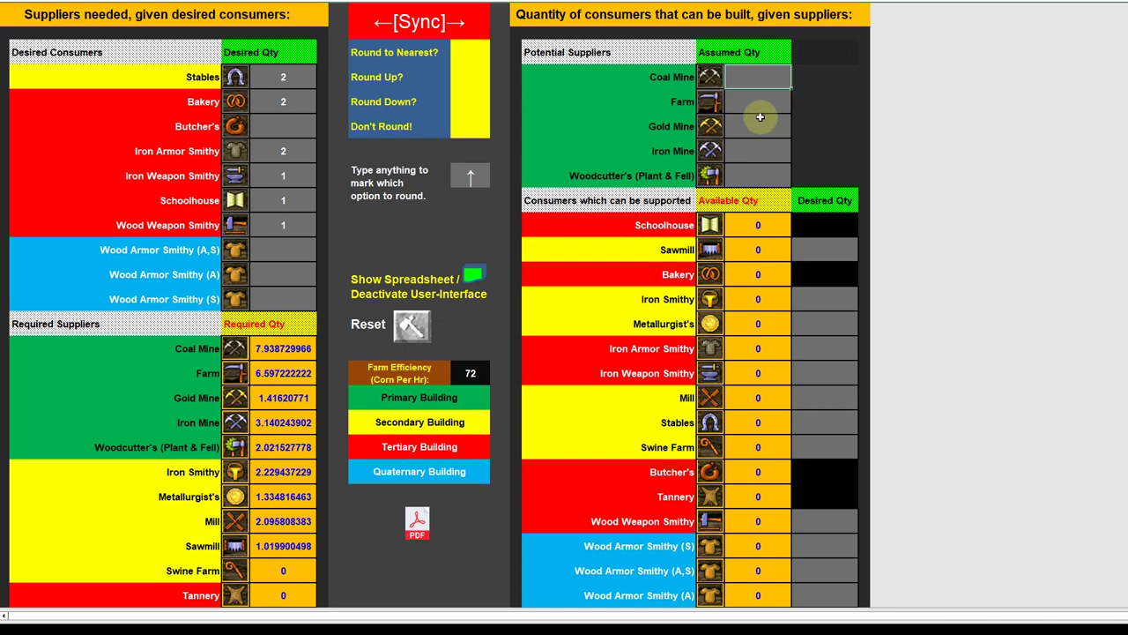
Enter supplier Assumed Qty: 13 Coal Mines, 8 Farms, 3 Gold Mines, 3 Iron Mines, 6 Woodcutter's.
text(13)
key(Return)
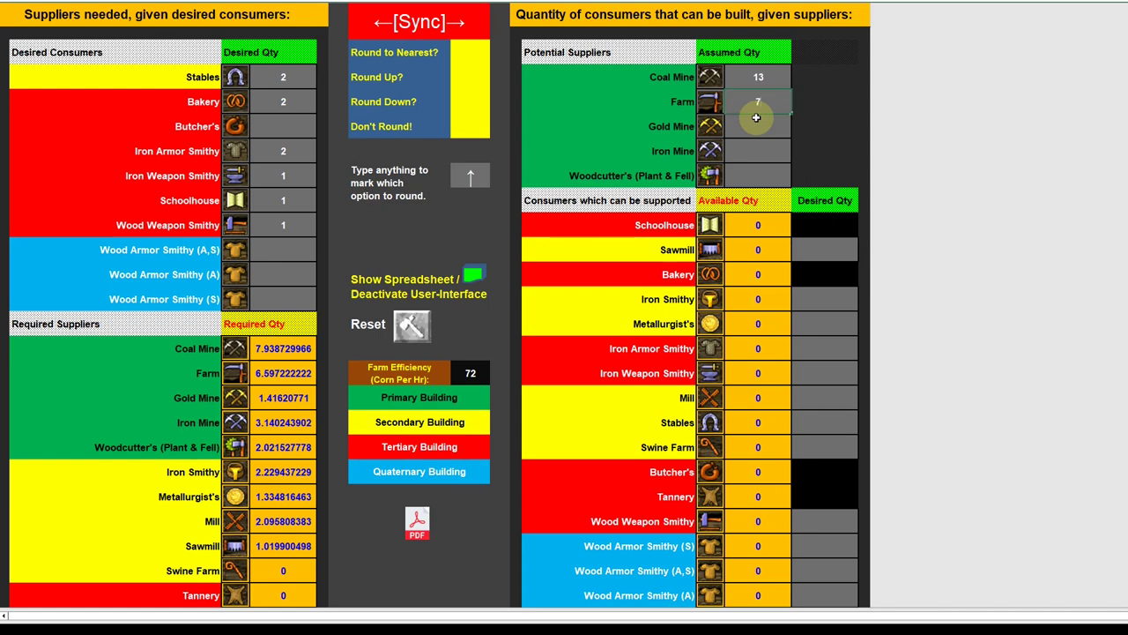
double_click(758, 101)
text(8)
click(756, 126)
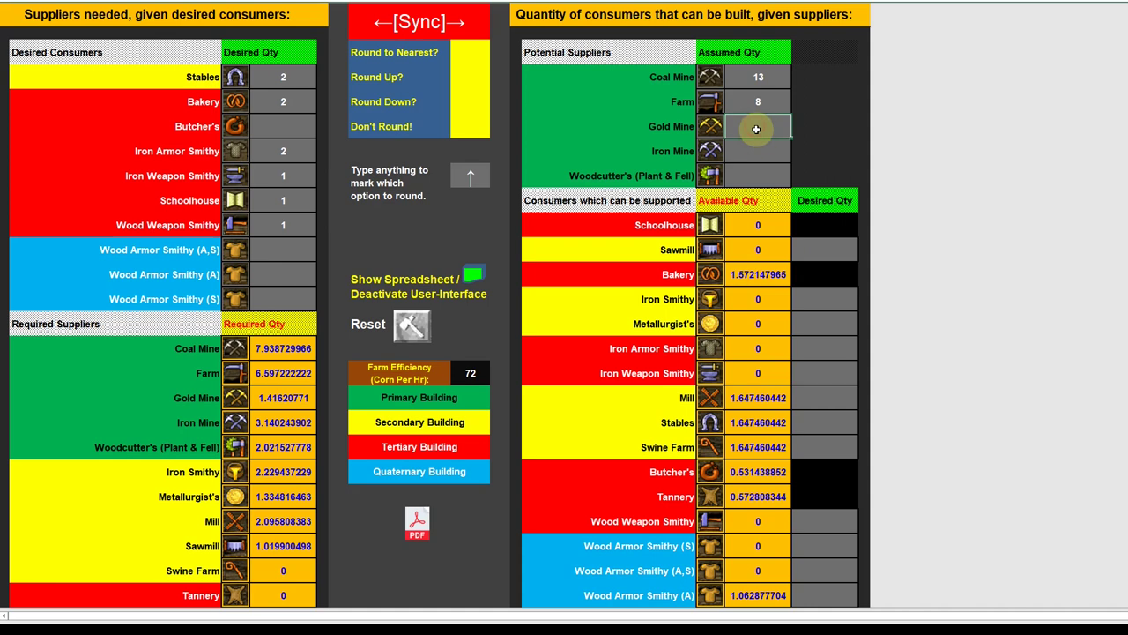
text(3)
click(757, 152)
text(3)
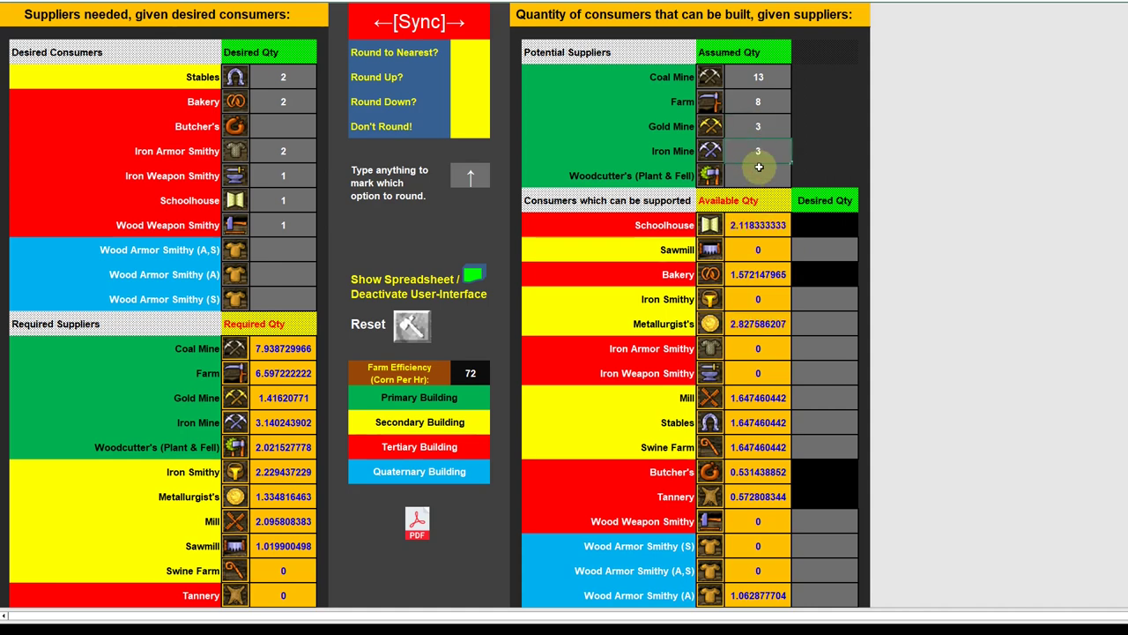
click(757, 179)
text(6)
click(758, 249)
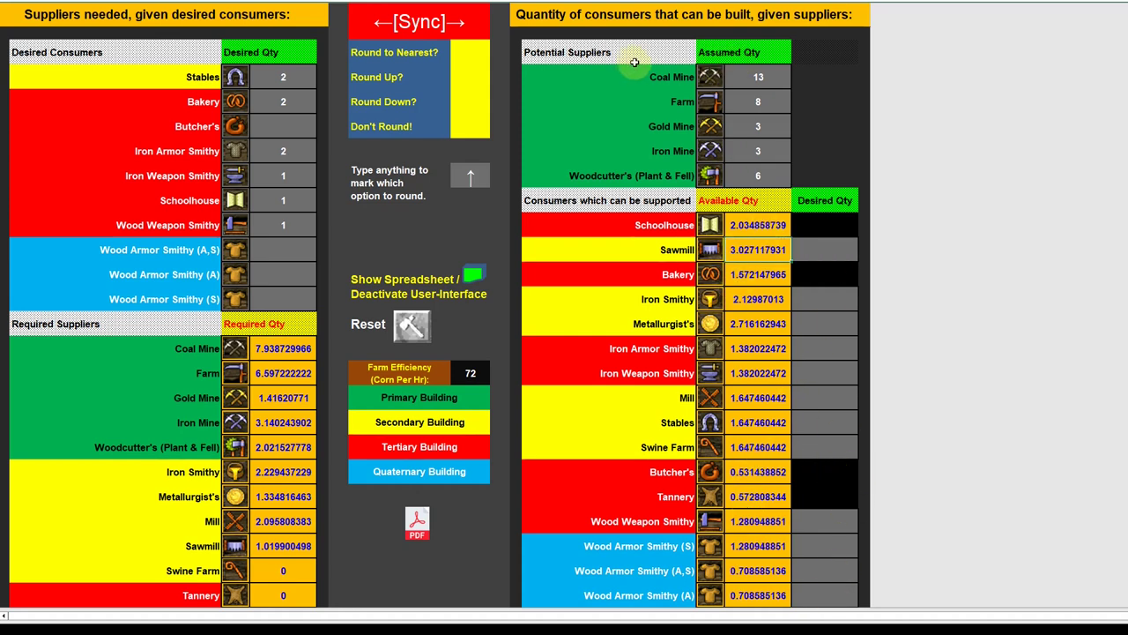
Select supplier cells and try editing the Schoolhouse desired quantity, dismissing the protected-sheet warning.
drag(630, 72, 653, 180)
click(669, 181)
drag(760, 78, 765, 172)
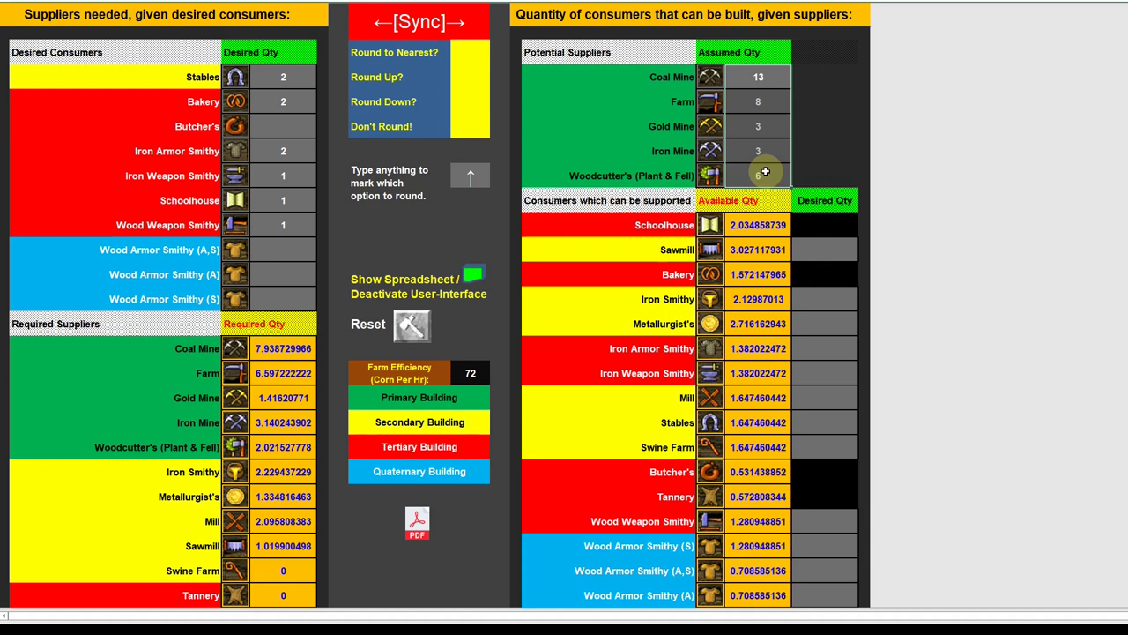
click(817, 227)
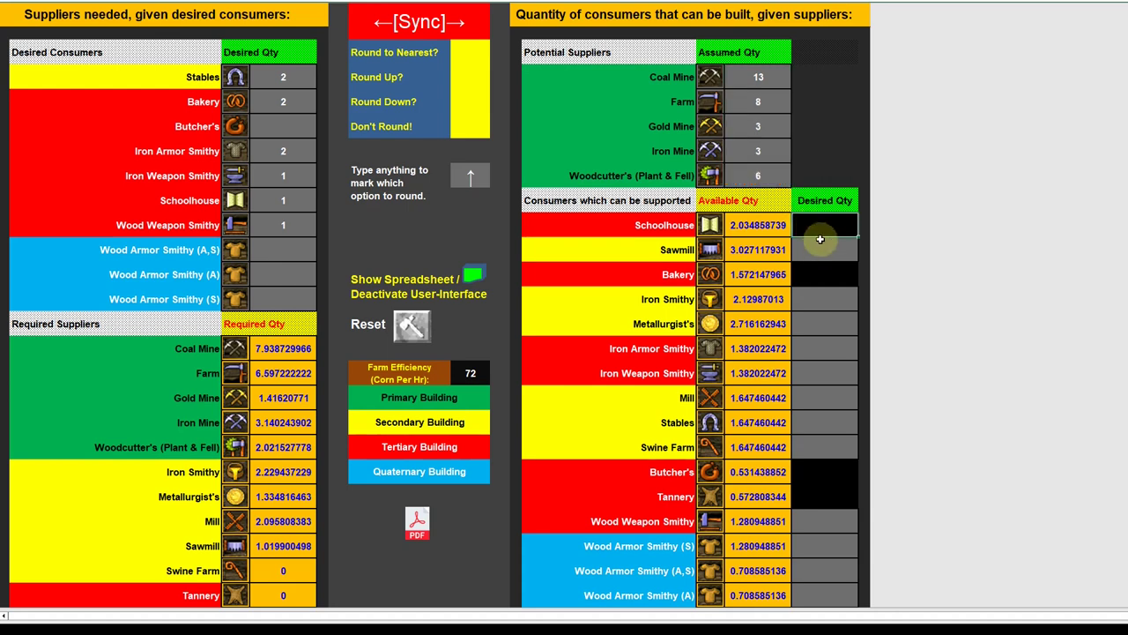
double_click(819, 227)
key(Return)
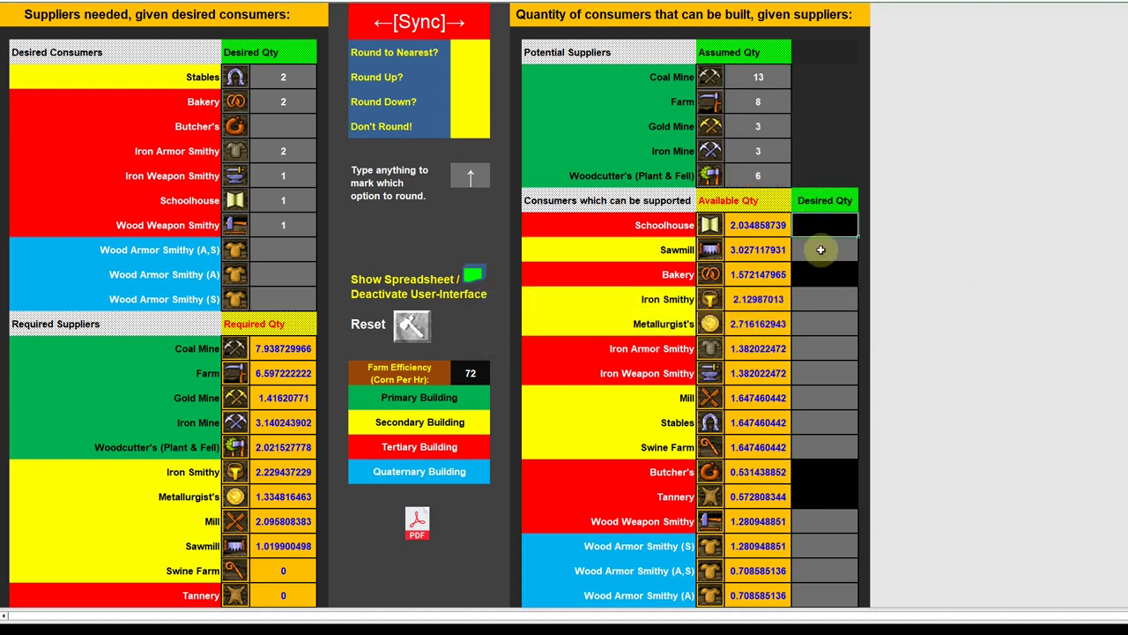
Set the Sawmill Desired Qty to 3, then change it to 6.
click(818, 251)
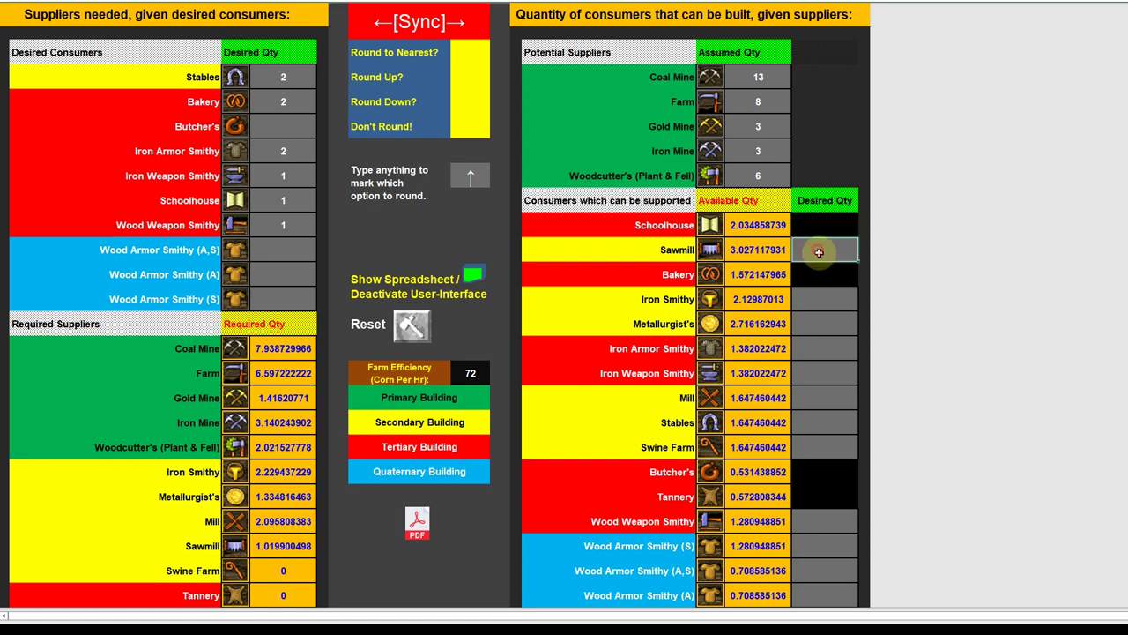
text(3)
key(Return)
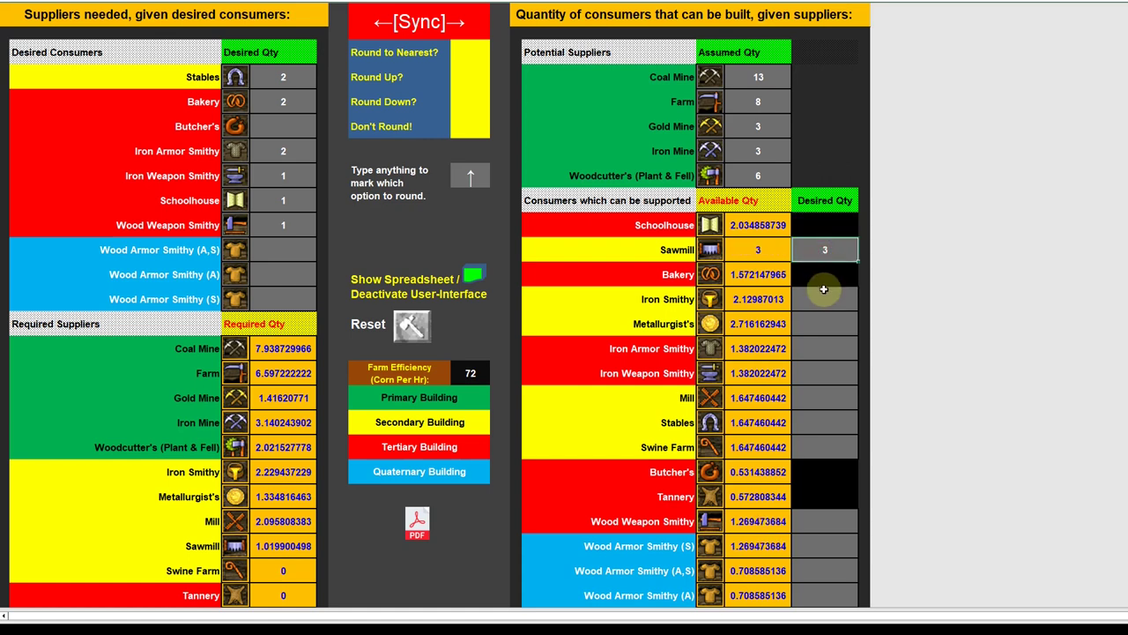
text(6)
key(Return)
click(823, 283)
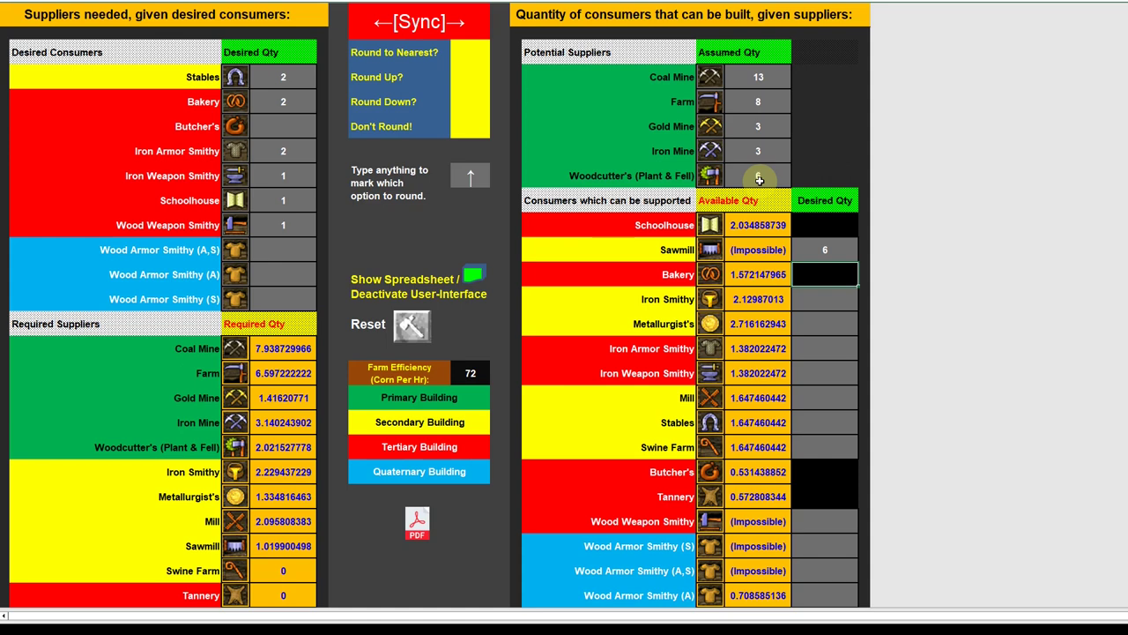
click(473, 275)
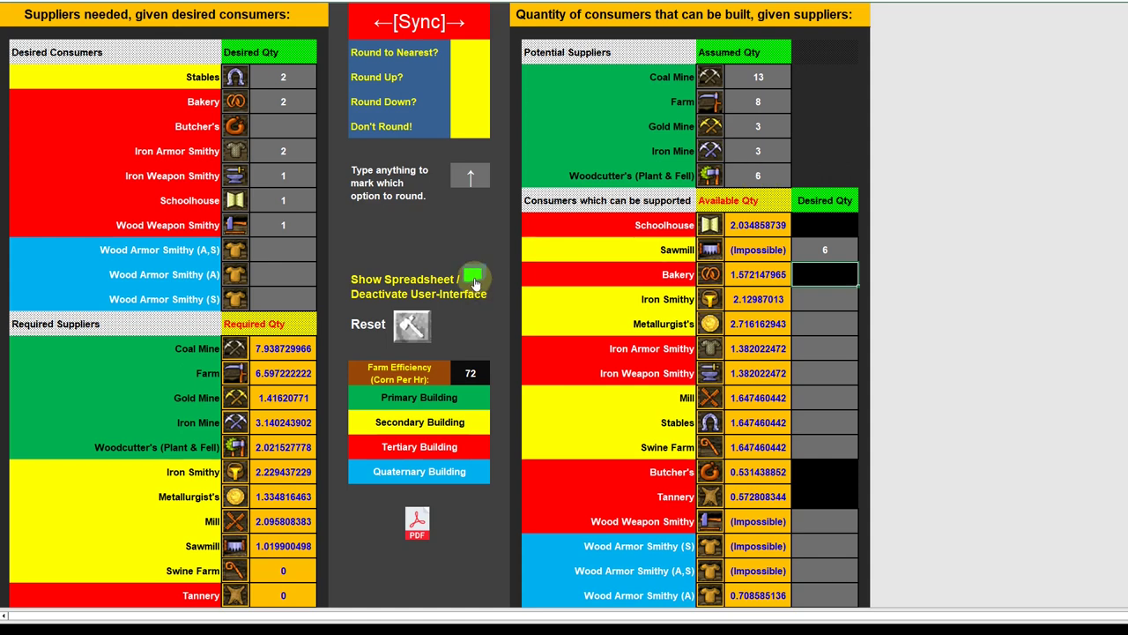
scroll(868, 380, right, 15)
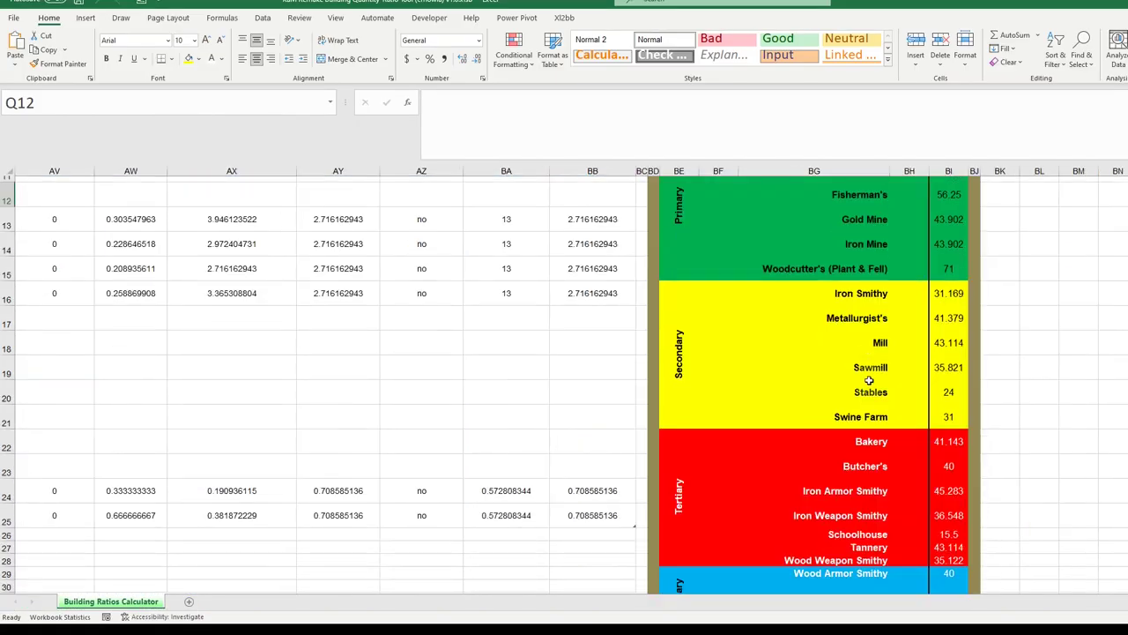
click(945, 368)
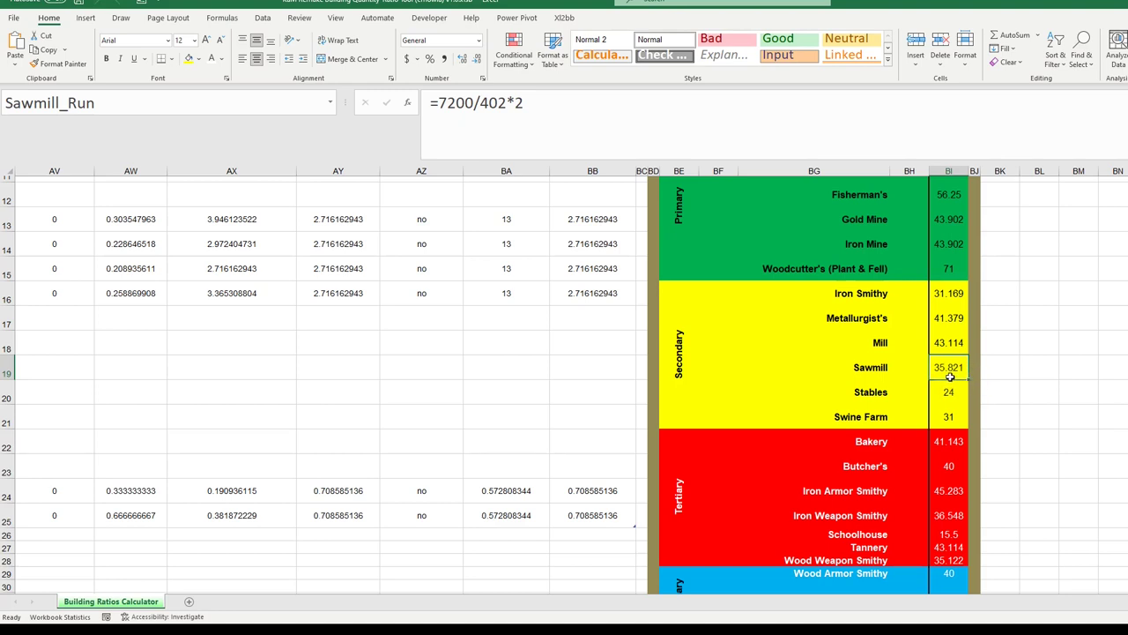
click(951, 271)
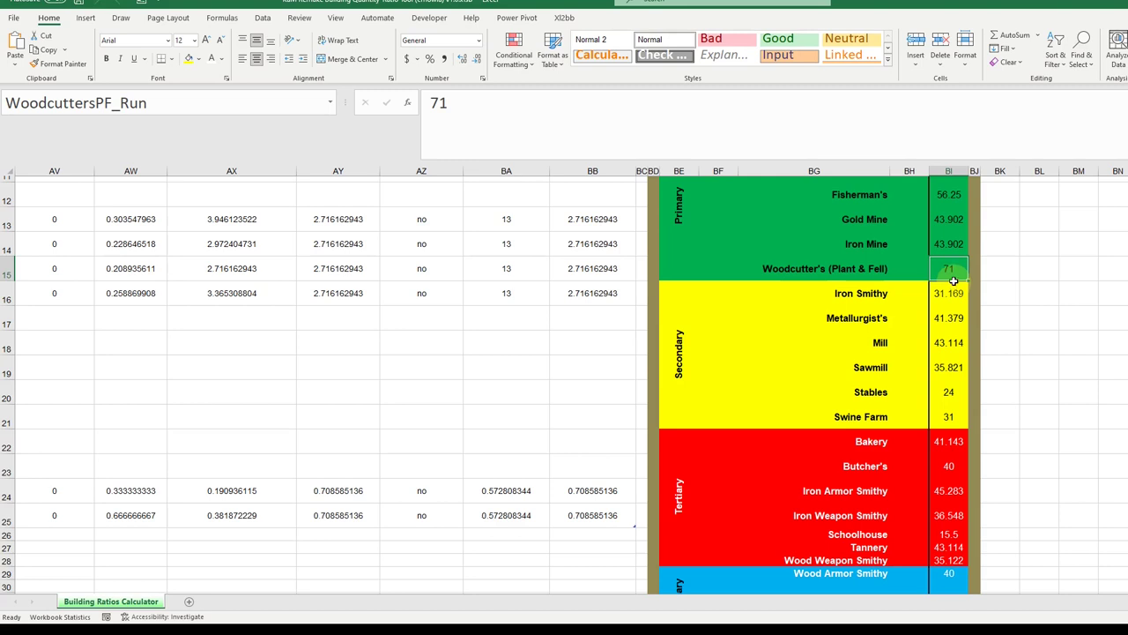
click(951, 343)
click(955, 370)
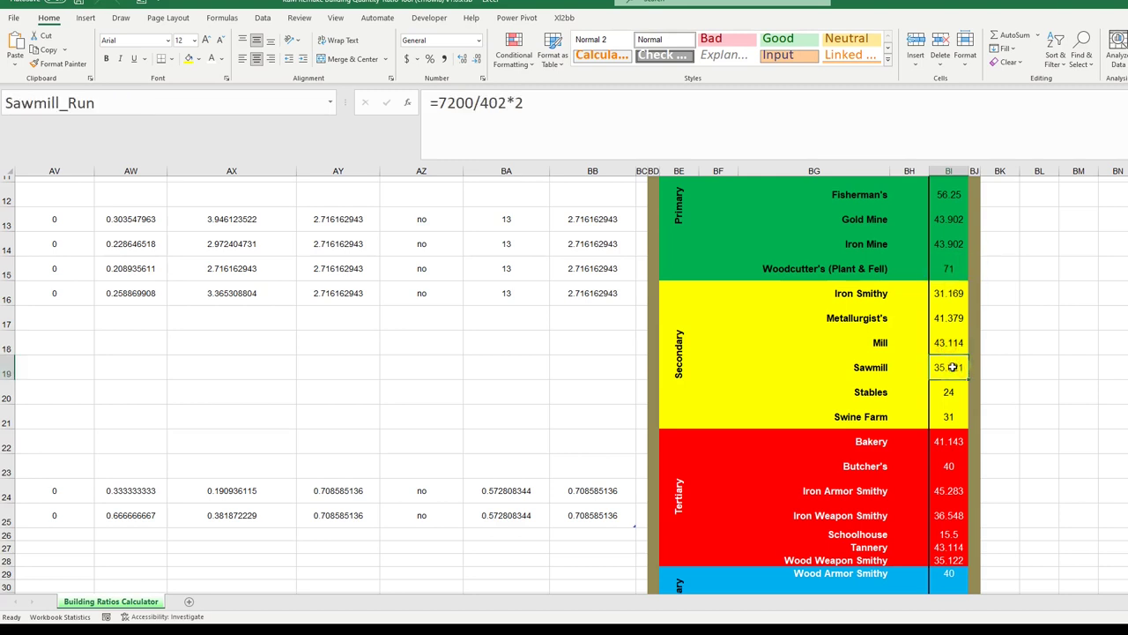
mouse_move(474, 103)
mouse_down()
mouse_move(432, 103)
mouse_move(483, 107)
mouse_up()
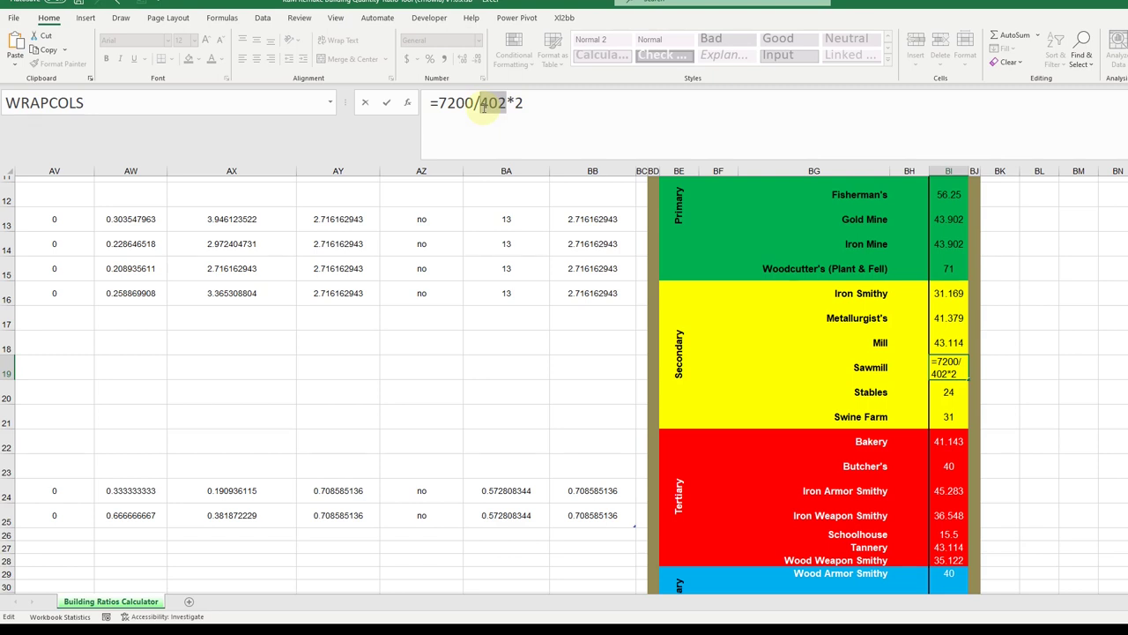
key(Return)
click(949, 520)
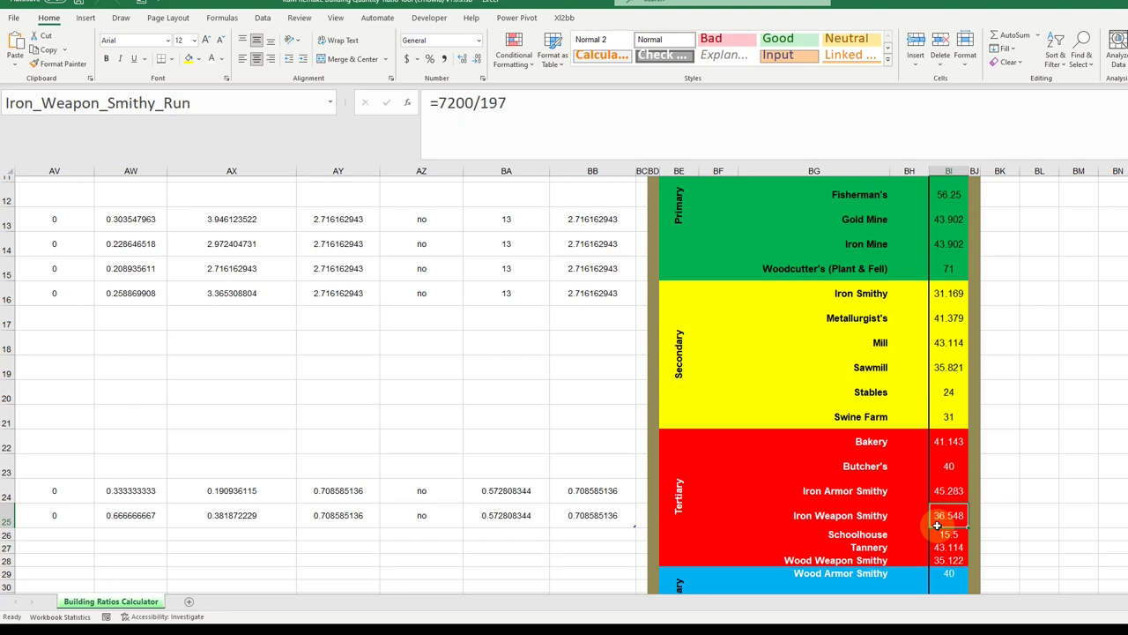
double_click(937, 525)
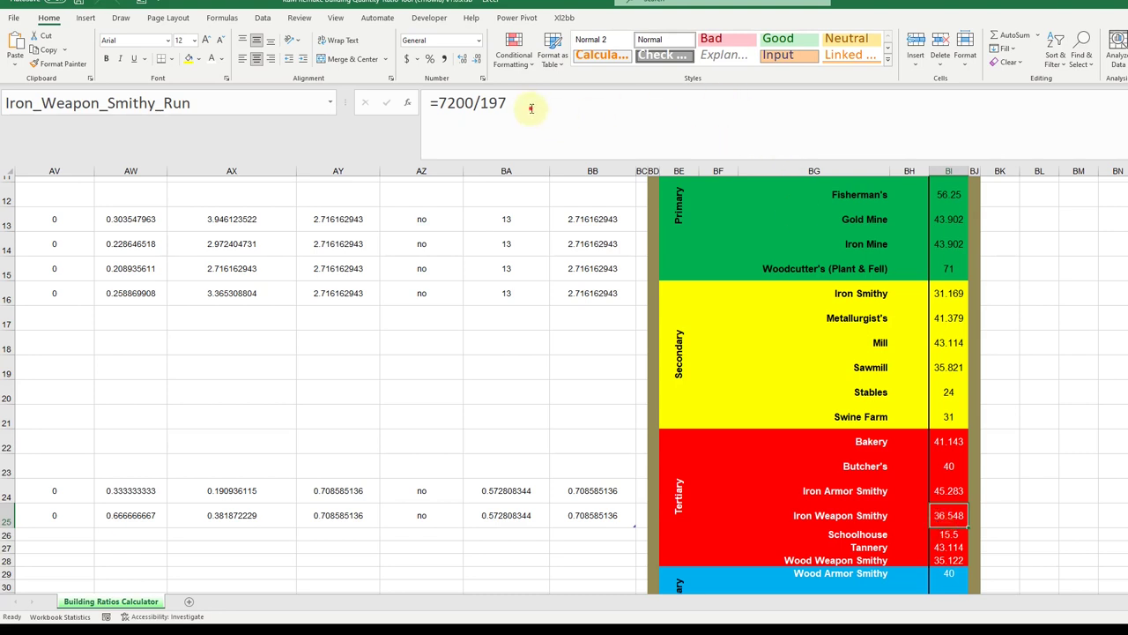
key(Escape)
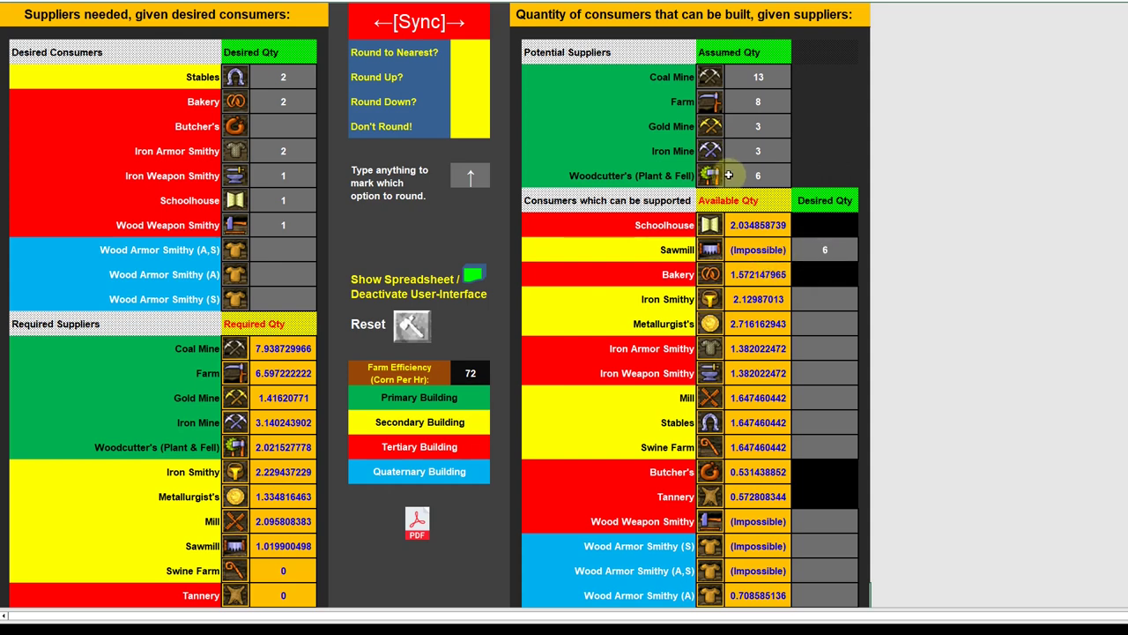
Clear the Sawmill and Wood Weapon Smithy desired quantities, then set Sawmill to its available 3.027117931.
click(839, 251)
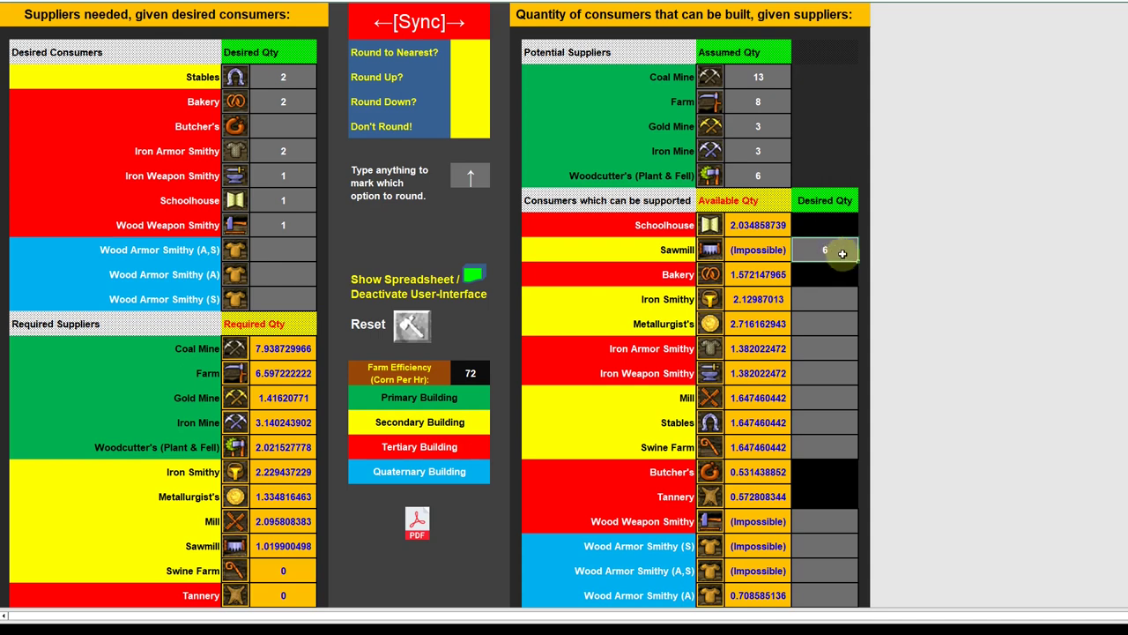
key(Delete)
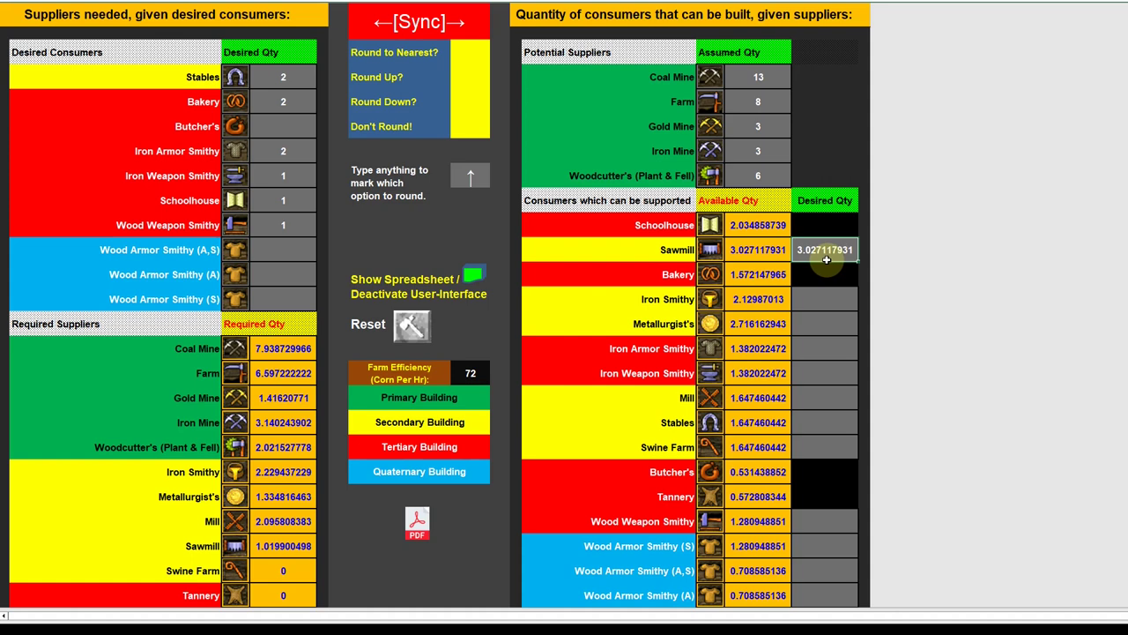
key(Delete)
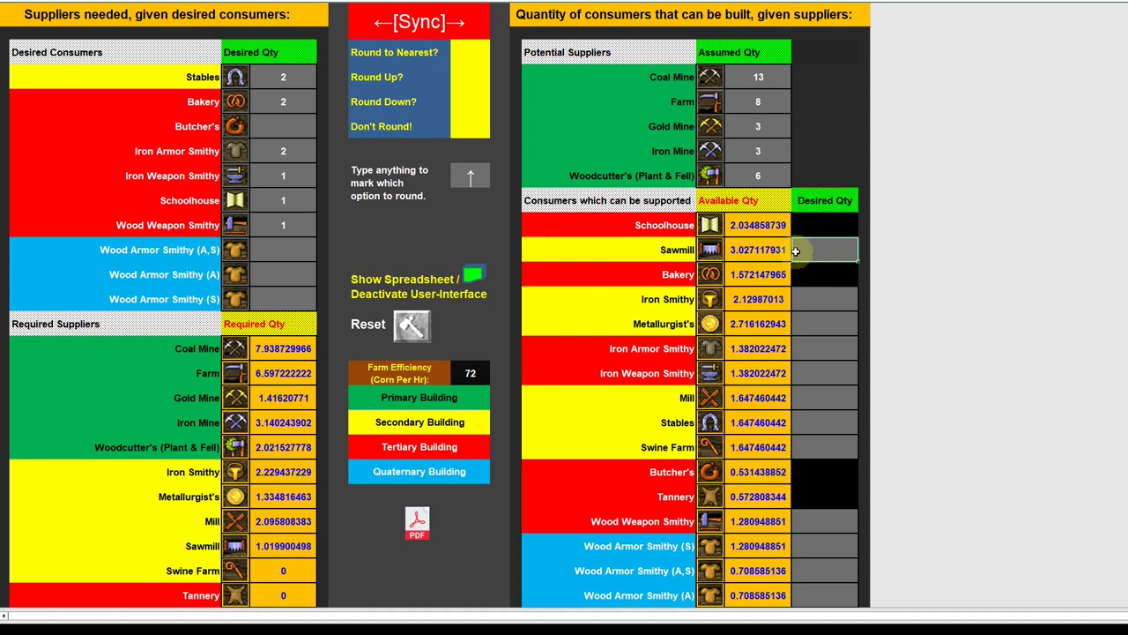
click(819, 524)
text(2.968052216)
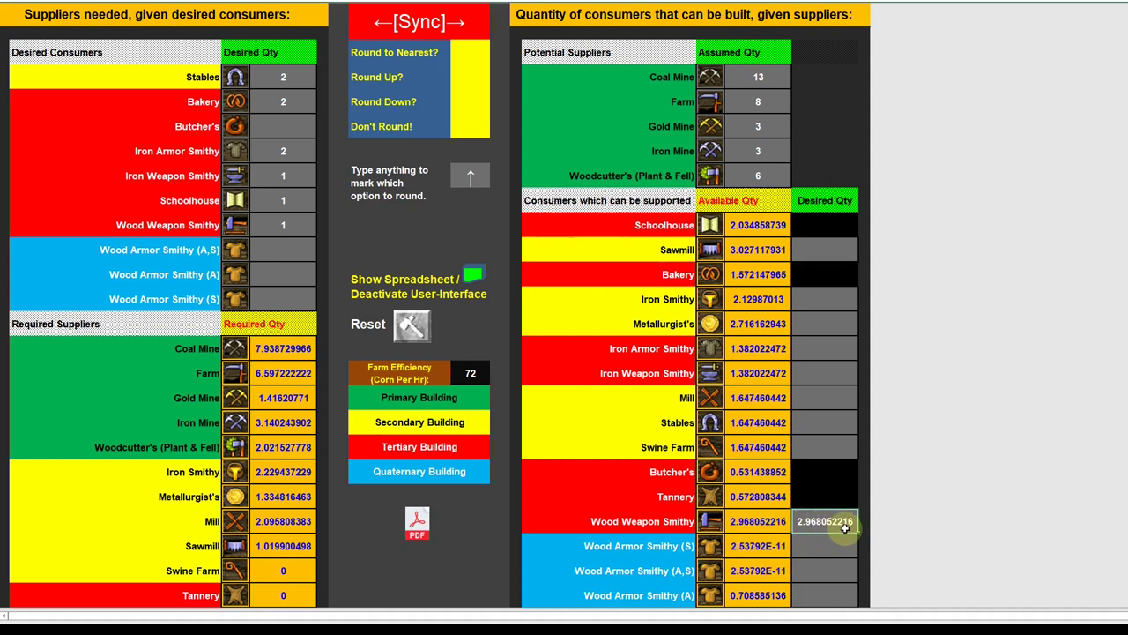
key(Delete)
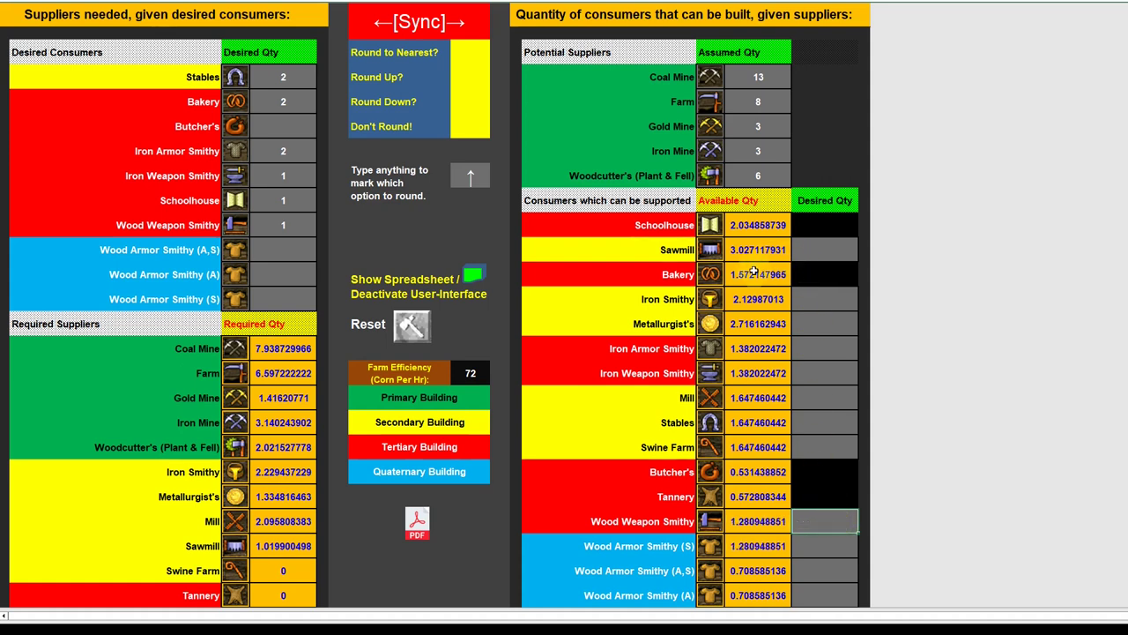
click(823, 250)
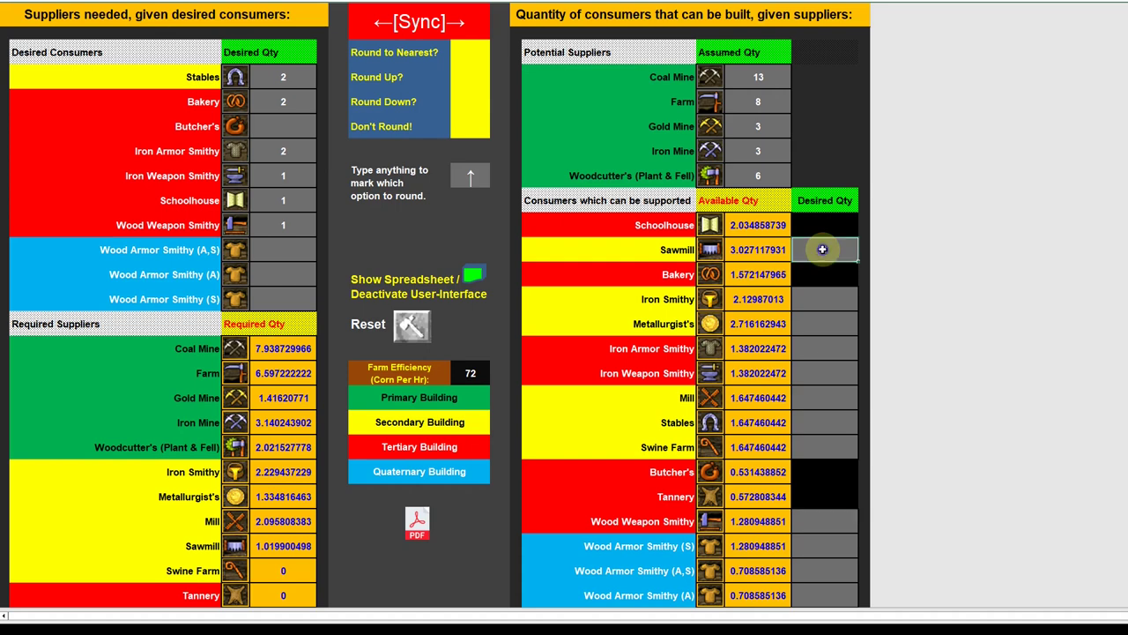